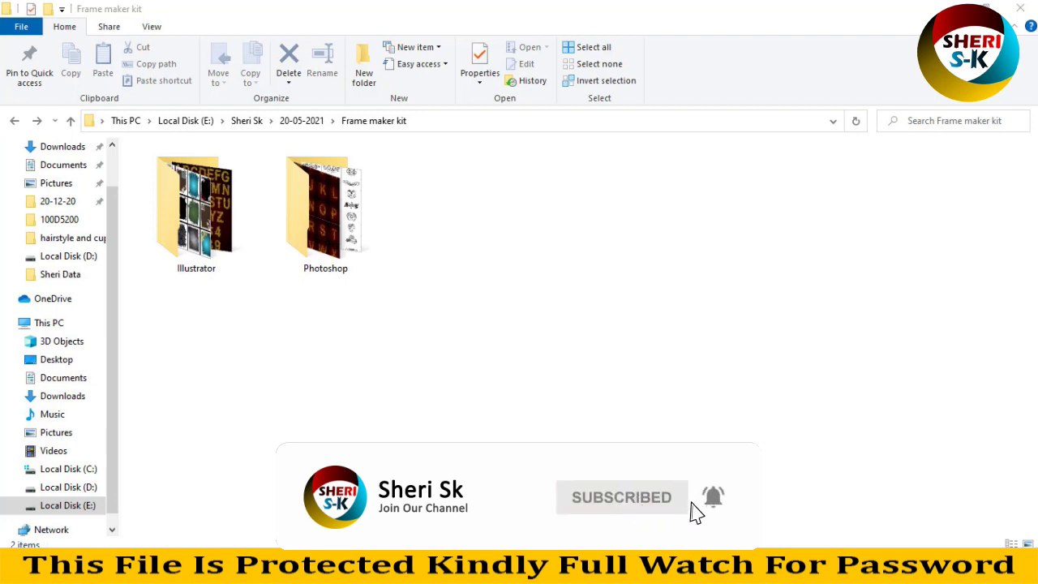
Open the Illustrator folder of the Frame maker kit
{"action": "left_click", "coordinate": [319, 241]}
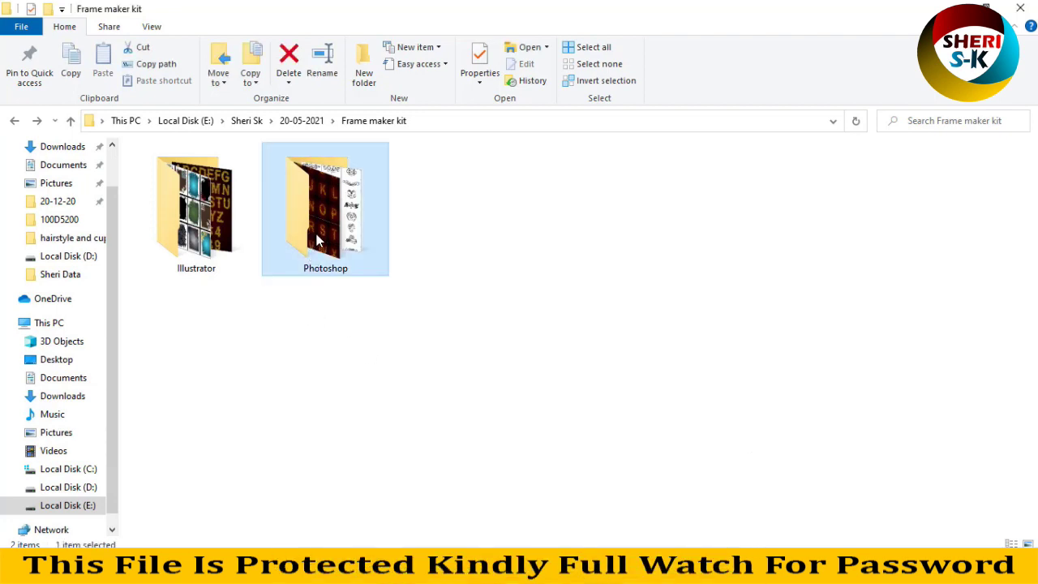
{"action": "left_click", "coordinate": [195, 231]}
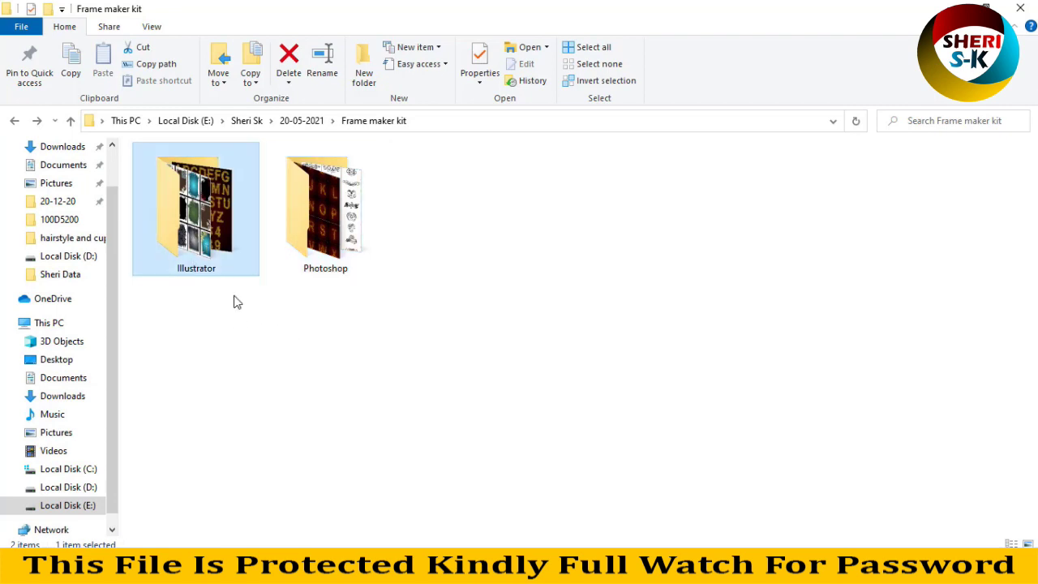
{"action": "double_click", "coordinate": [229, 236]}
{"action": "left_click", "coordinate": [230, 233]}
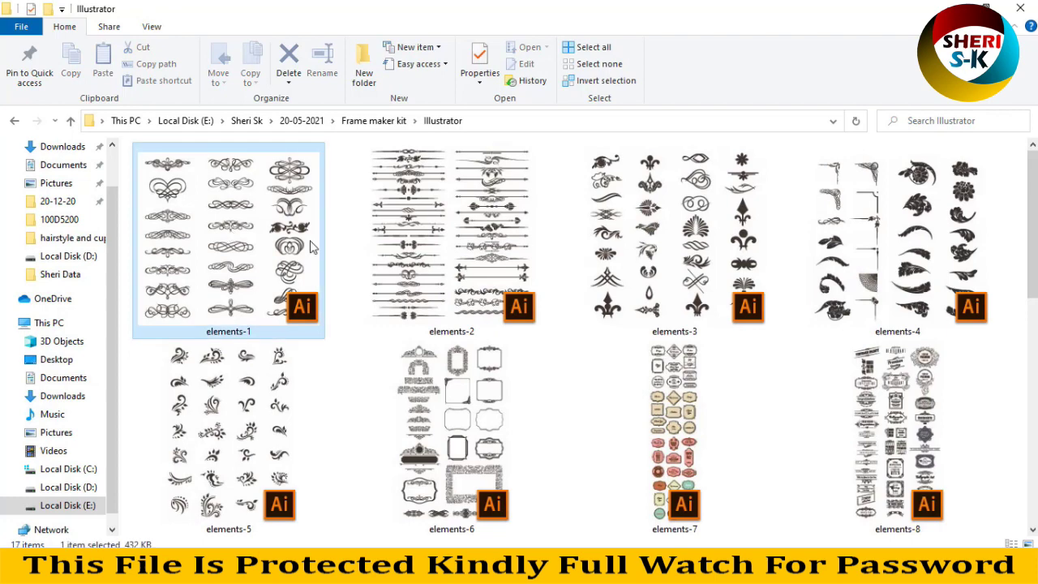
Look through the Illustrator element files in the folder, from elements-1 to elements-16
{"action": "left_click", "coordinate": [487, 242]}
{"action": "left_click", "coordinate": [680, 238]}
{"action": "left_click", "coordinate": [779, 230]}
{"action": "scroll", "coordinate": [825, 234], "scroll_direction": "down", "scroll_amount": 2}
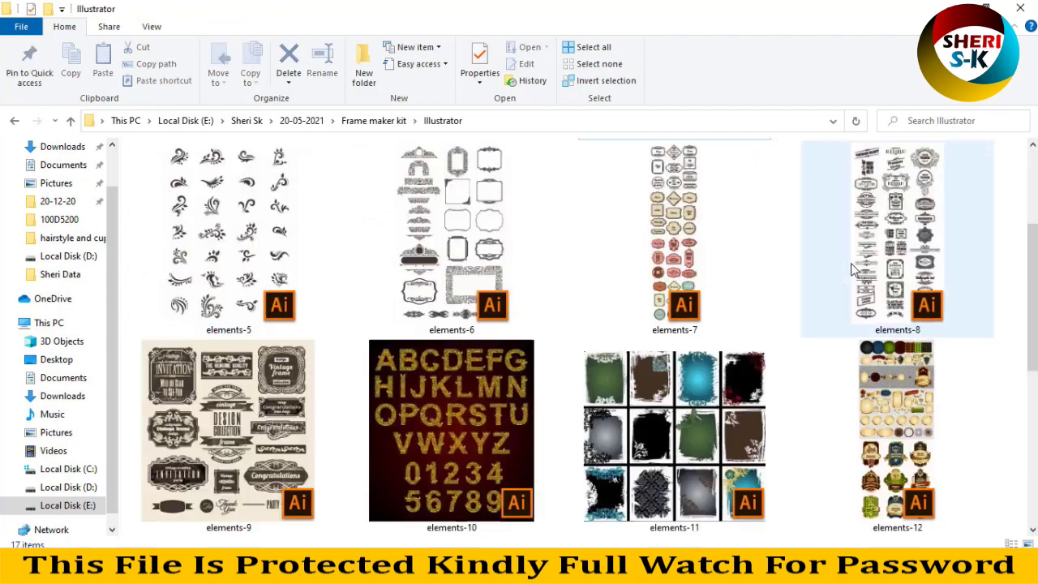
{"action": "left_click", "coordinate": [891, 396]}
{"action": "scroll", "coordinate": [891, 396], "scroll_direction": "down", "scroll_amount": 2}
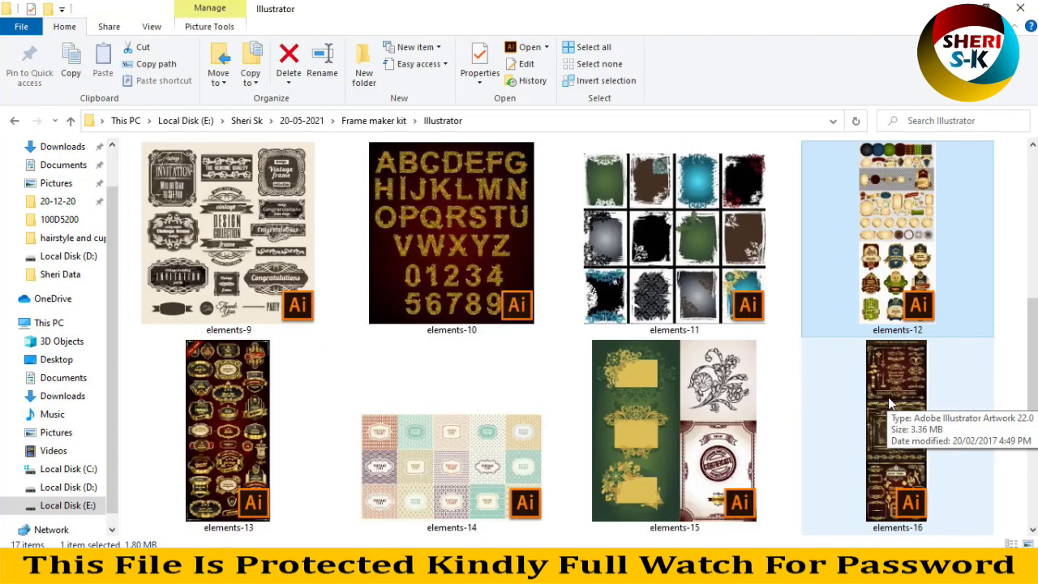
{"action": "left_click", "coordinate": [667, 421]}
{"action": "scroll", "coordinate": [667, 421], "scroll_direction": "down", "scroll_amount": 2}
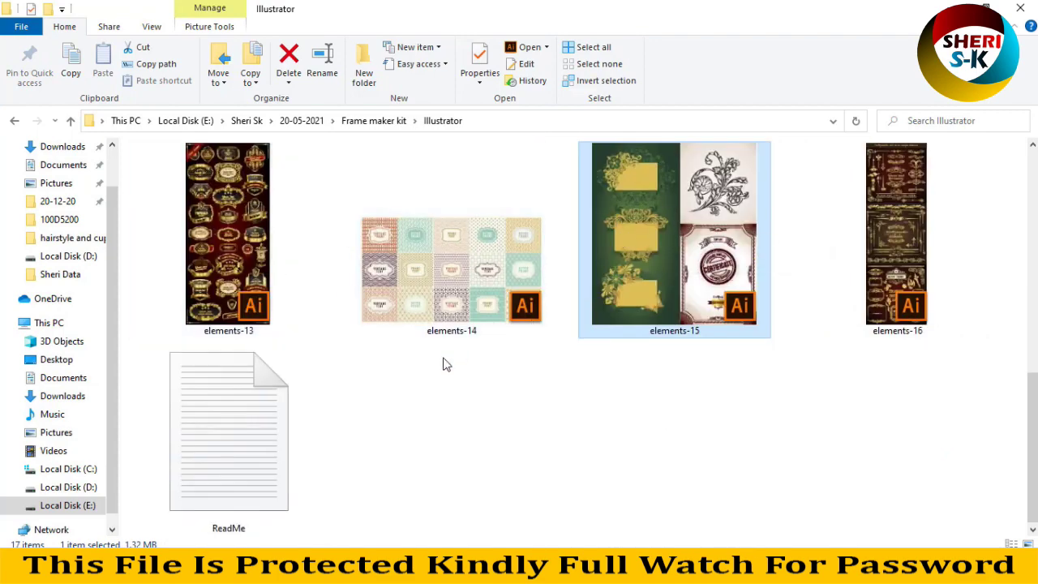
{"action": "scroll", "coordinate": [387, 412], "scroll_direction": "up", "scroll_amount": 5}
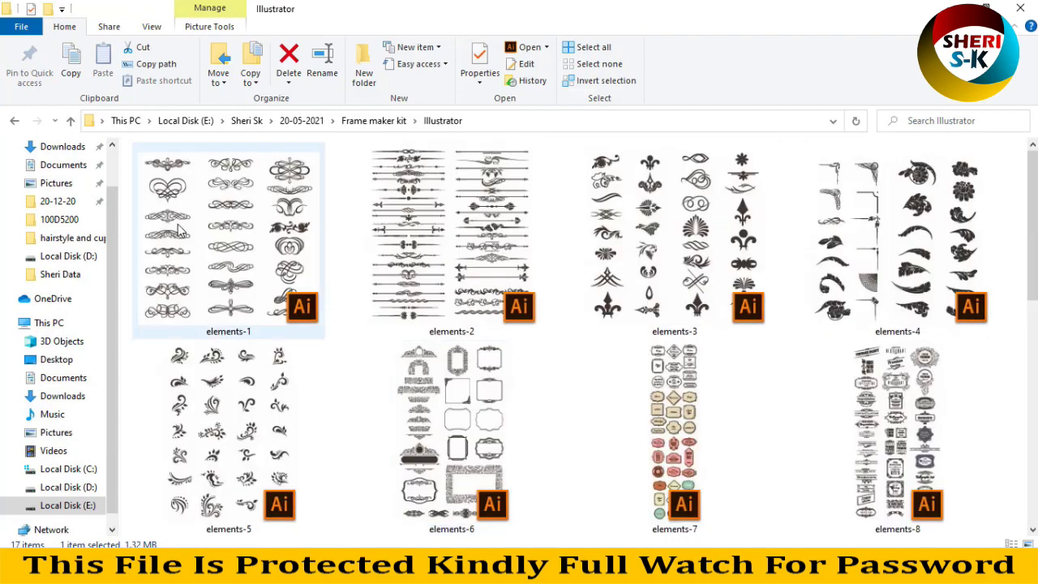
Go to the kit's Photoshop folder and open elements_4.psd in Photoshop
{"action": "left_click", "coordinate": [14, 121]}
{"action": "double_click", "coordinate": [361, 207]}
{"action": "scroll", "coordinate": [369, 207], "scroll_direction": "down", "scroll_amount": 3}
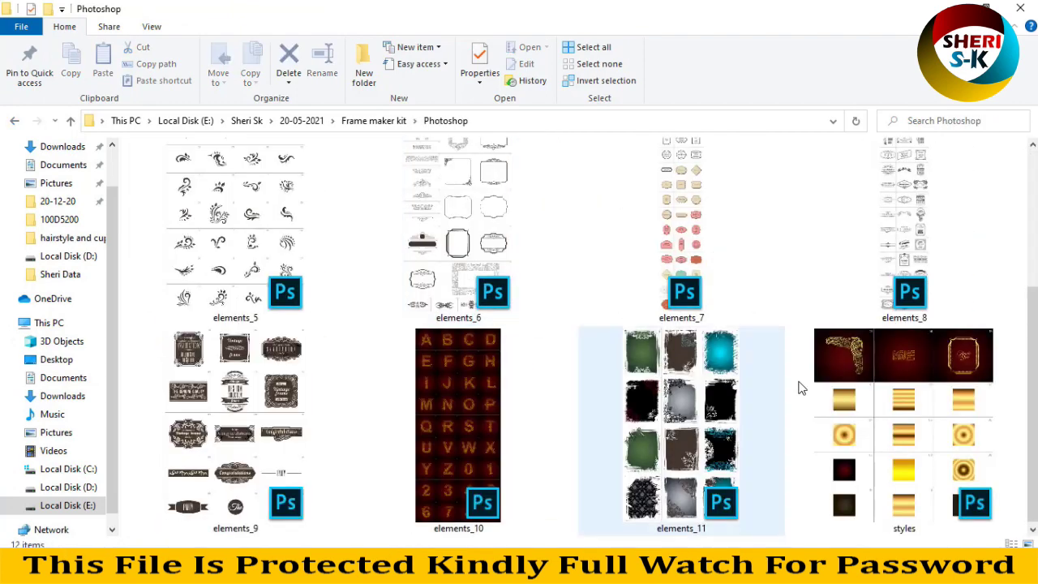
{"action": "left_click_drag", "start_coordinate": [1037, 404], "coordinate": [1035, 267]}
{"action": "left_click_drag", "start_coordinate": [905, 269], "coordinate": [460, 540]}
{"action": "left_click_drag", "start_coordinate": [420, 507], "coordinate": [398, 99]}
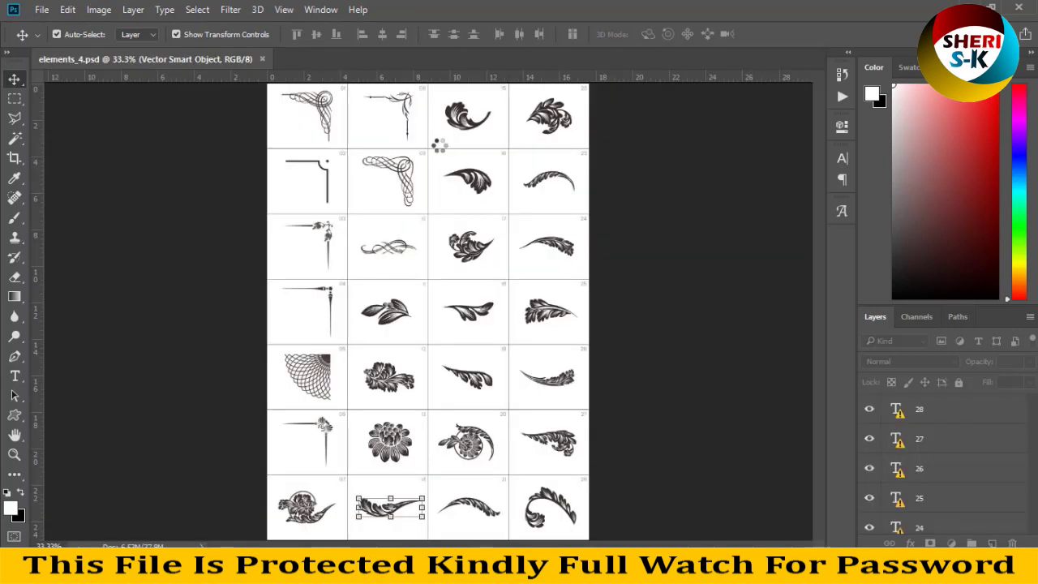
Check the layers of elements_4.psd by hiding and showing one of the vector smart objects
{"action": "scroll", "coordinate": [954, 468], "scroll_direction": "up", "scroll_amount": 1}
{"action": "left_click", "coordinate": [869, 403]}
{"action": "left_click", "coordinate": [869, 403]}
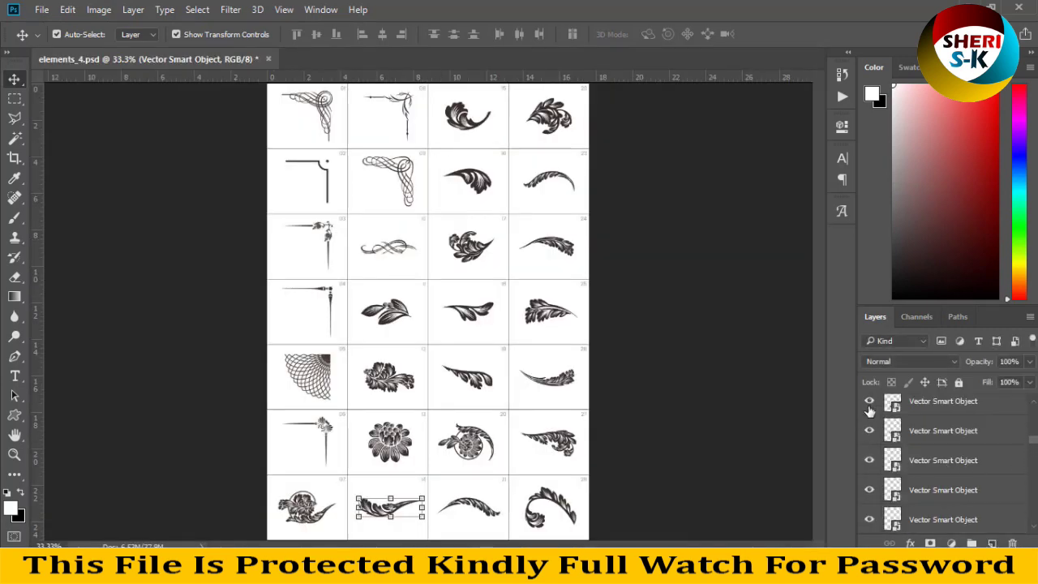
{"action": "scroll", "coordinate": [940, 439], "scroll_direction": "up", "scroll_amount": 3}
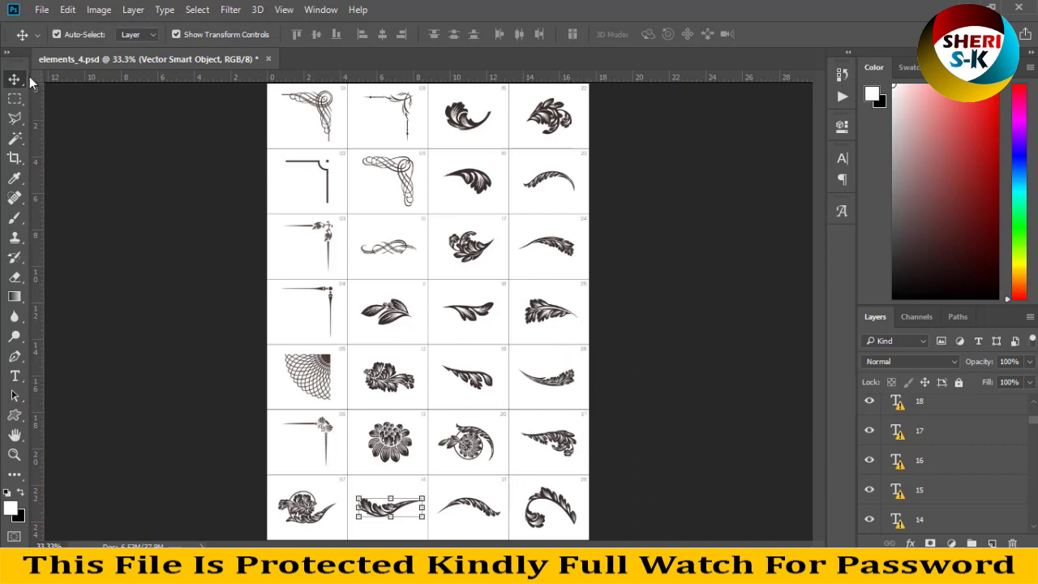
Move the white background behind the second-row scrollwork corner ornament down to the left and shift the ornament slightly
{"action": "left_click", "coordinate": [399, 171]}
{"action": "left_click_drag", "start_coordinate": [421, 197], "coordinate": [343, 243]}
{"action": "left_click", "coordinate": [402, 172]}
{"action": "left_click_drag", "start_coordinate": [410, 180], "coordinate": [383, 171]}
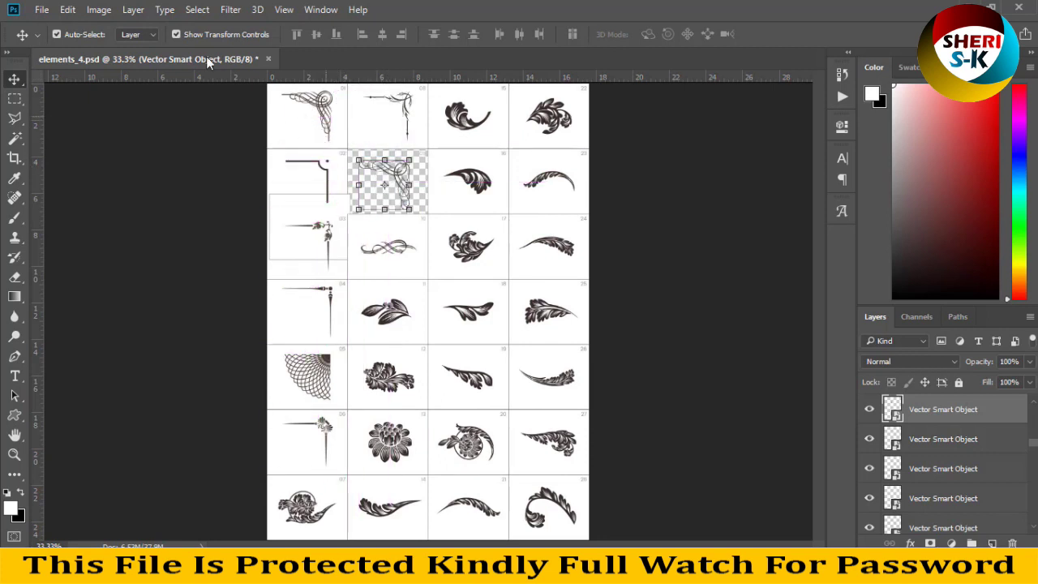
Close elements_4.psd without saving and switch back to the Photoshop folder in File Explorer
{"action": "left_click", "coordinate": [269, 58]}
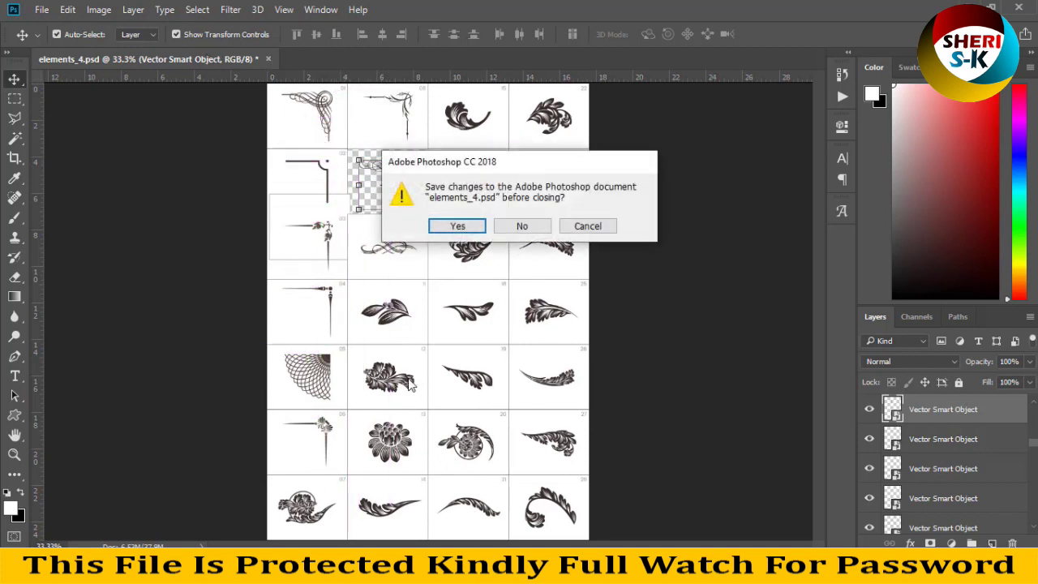
{"action": "left_click", "coordinate": [524, 226]}
{"action": "key", "text": "alt+Tab"}
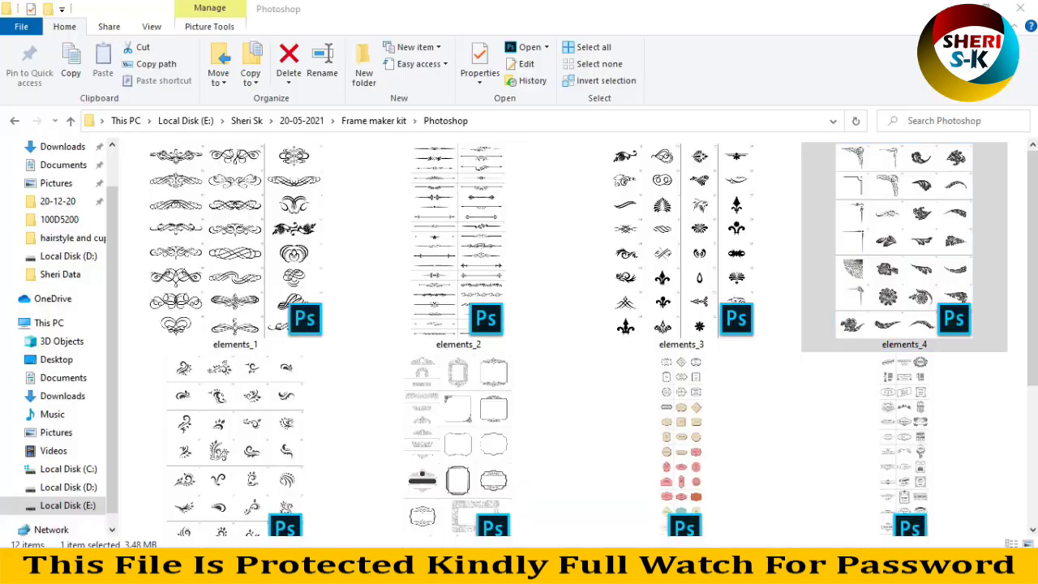
Open elements_7.psd from the folder in Photoshop
{"action": "scroll", "coordinate": [474, 305], "scroll_direction": "down", "scroll_amount": 3}
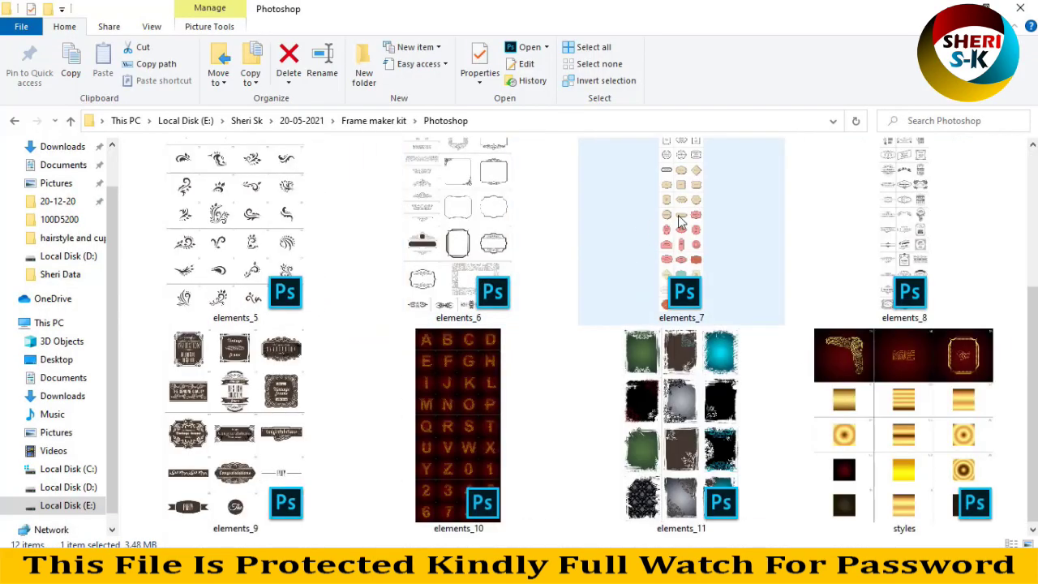
{"action": "left_click", "coordinate": [650, 267]}
{"action": "scroll", "coordinate": [657, 263], "scroll_direction": "up", "scroll_amount": 1}
{"action": "left_click_drag", "start_coordinate": [665, 247], "coordinate": [396, 96]}
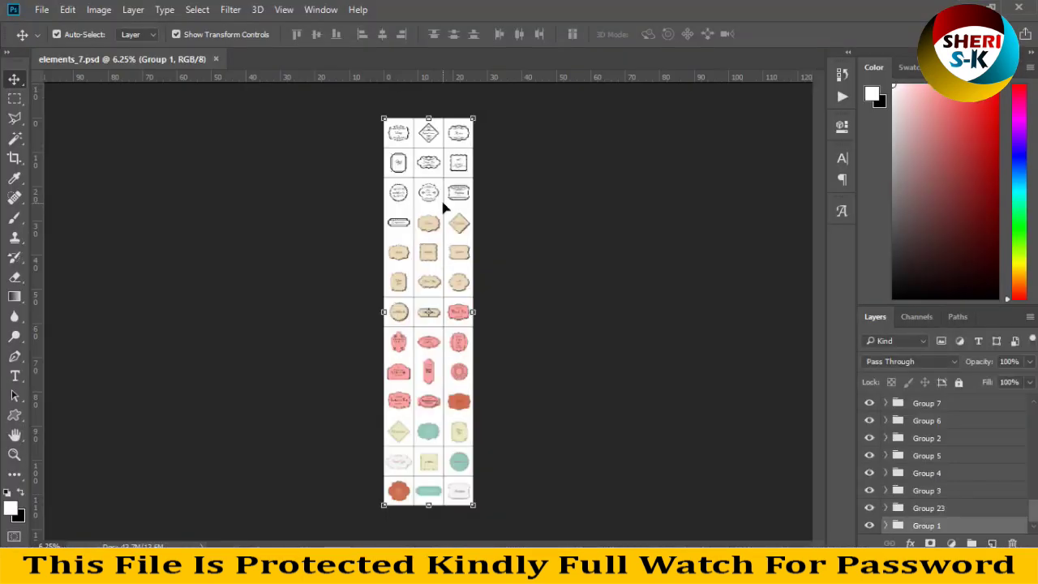
Check the label groups of elements_7.psd by toggling the visibility of groups such as Group 14 and Group 12
{"action": "scroll", "coordinate": [964, 494], "scroll_direction": "up", "scroll_amount": 8}
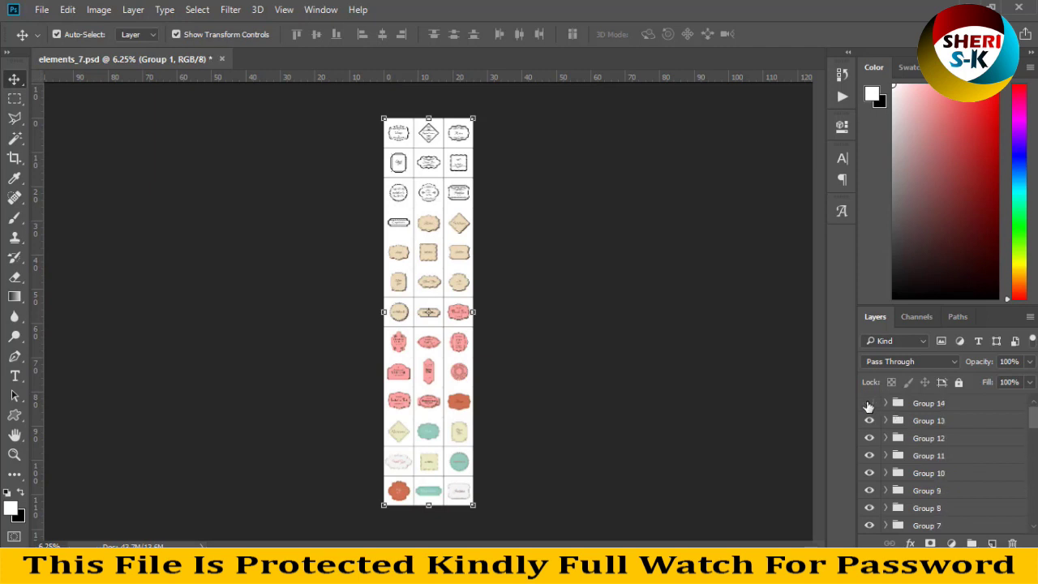
{"action": "left_click", "coordinate": [869, 404]}
{"action": "left_click", "coordinate": [868, 438]}
{"action": "left_click", "coordinate": [870, 507]}
Examine the beige Invitation label in cell 31 up close at 100% zoom
{"action": "left_click", "coordinate": [400, 256]}
{"action": "left_click", "coordinate": [529, 250]}
{"action": "left_click", "coordinate": [463, 249]}
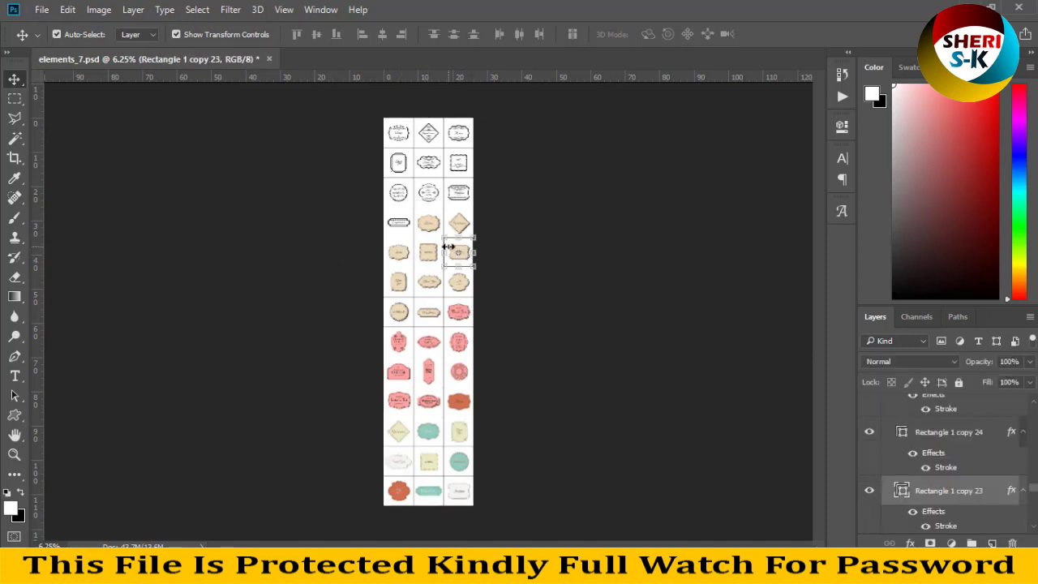
{"action": "key", "text": "ctrl+plus"}
{"action": "key", "text": "ctrl+plus"}
{"action": "key", "text": "ctrl+plus"}
{"action": "key", "text": "ctrl+plus"}
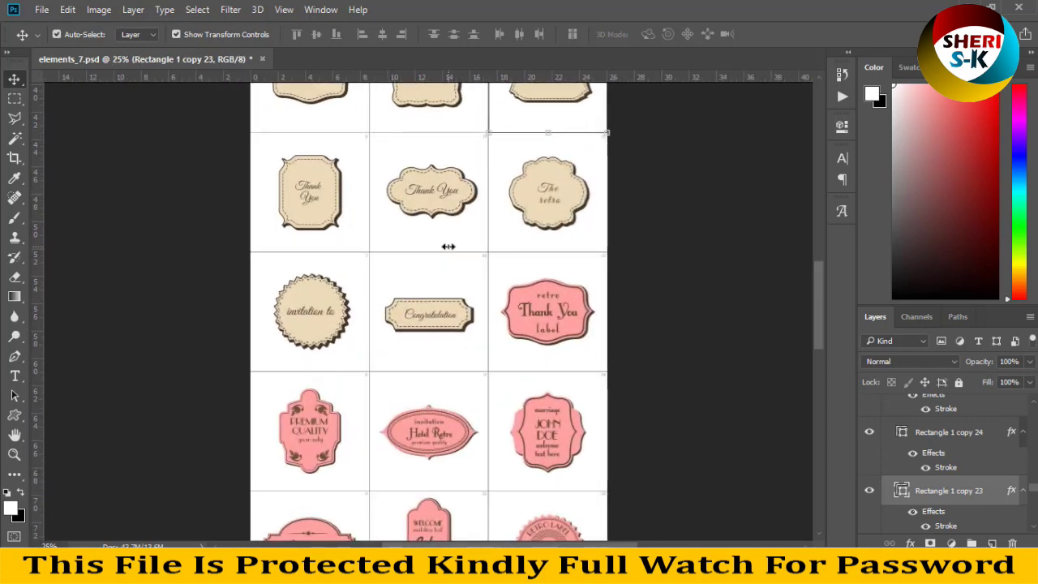
{"action": "scroll", "coordinate": [524, 262], "scroll_direction": "up", "scroll_amount": 5}
{"action": "key", "text": "ctrl+plus"}
{"action": "key", "text": "ctrl+plus"}
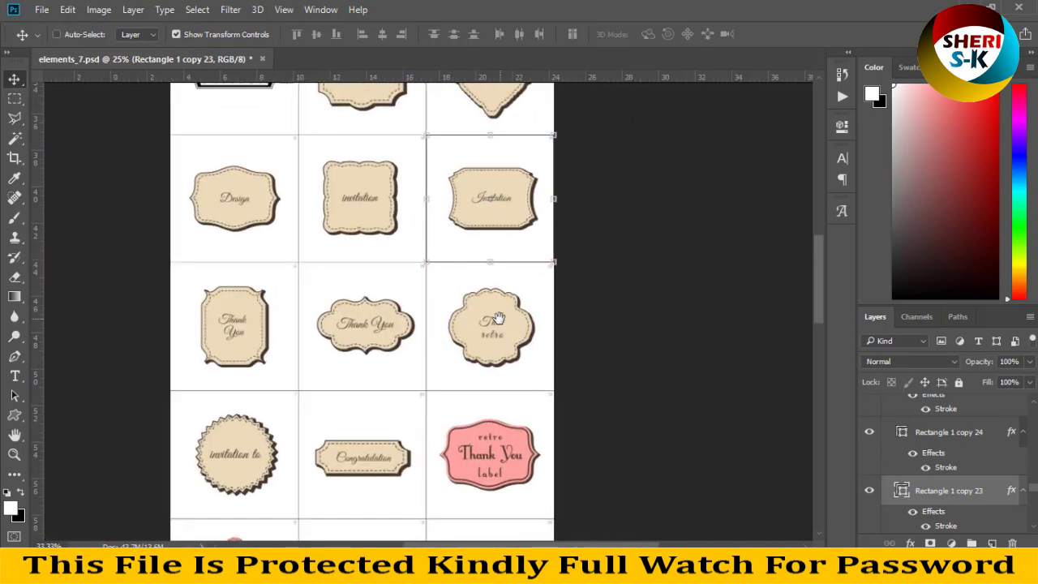
{"action": "left_click_drag", "start_coordinate": [609, 270], "coordinate": [496, 418]}
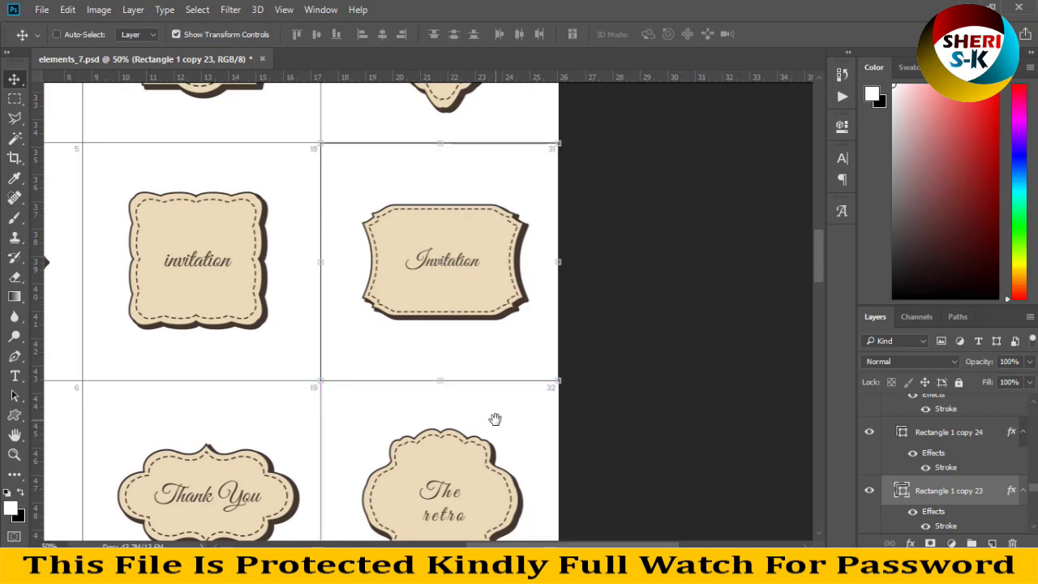
{"action": "key", "text": "ctrl+plus"}
{"action": "key", "text": "ctrl+plus"}
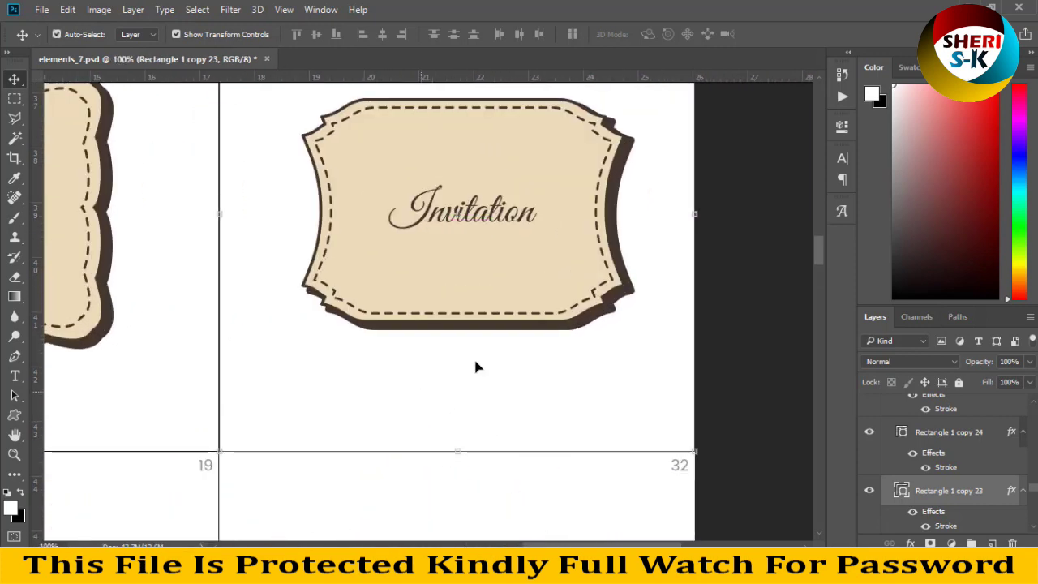
Try shifting the Invitation label's beige fill, and check its Shape 35 and Shape 34 layers by toggling their visibility
{"action": "left_click", "coordinate": [541, 217]}
{"action": "mouse_move", "coordinate": [545, 216]}
{"action": "left_mouse_down"}
{"action": "mouse_move", "coordinate": [503, 290]}
{"action": "mouse_move", "coordinate": [539, 208]}
{"action": "left_mouse_up"}
{"action": "scroll", "coordinate": [896, 438], "scroll_direction": "up", "scroll_amount": 1}
{"action": "left_click", "coordinate": [869, 445]}
{"action": "left_click", "coordinate": [870, 445]}
{"action": "left_click", "coordinate": [906, 416]}
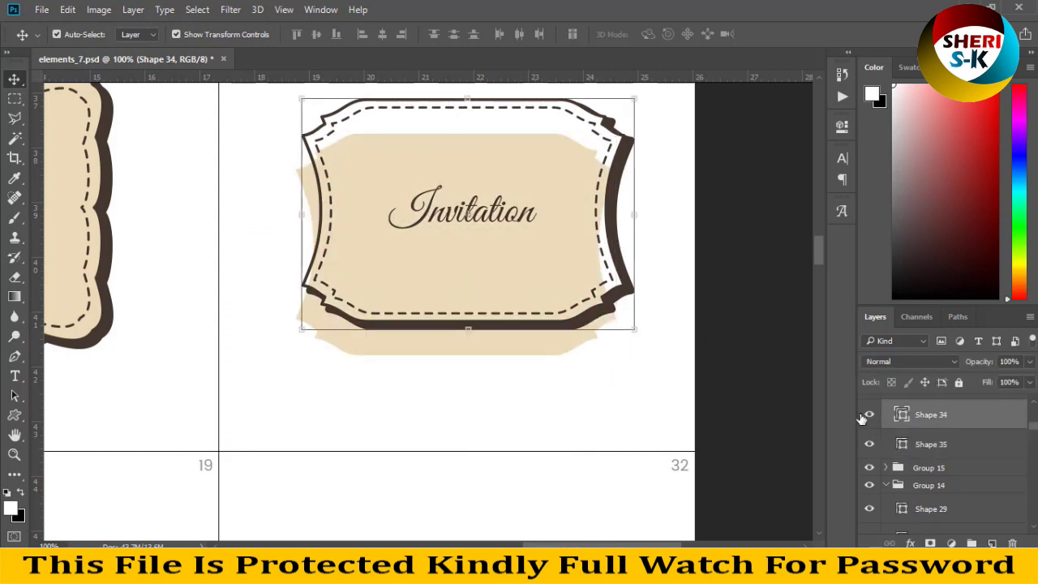
{"action": "left_click", "coordinate": [868, 416]}
{"action": "left_click", "coordinate": [869, 417]}
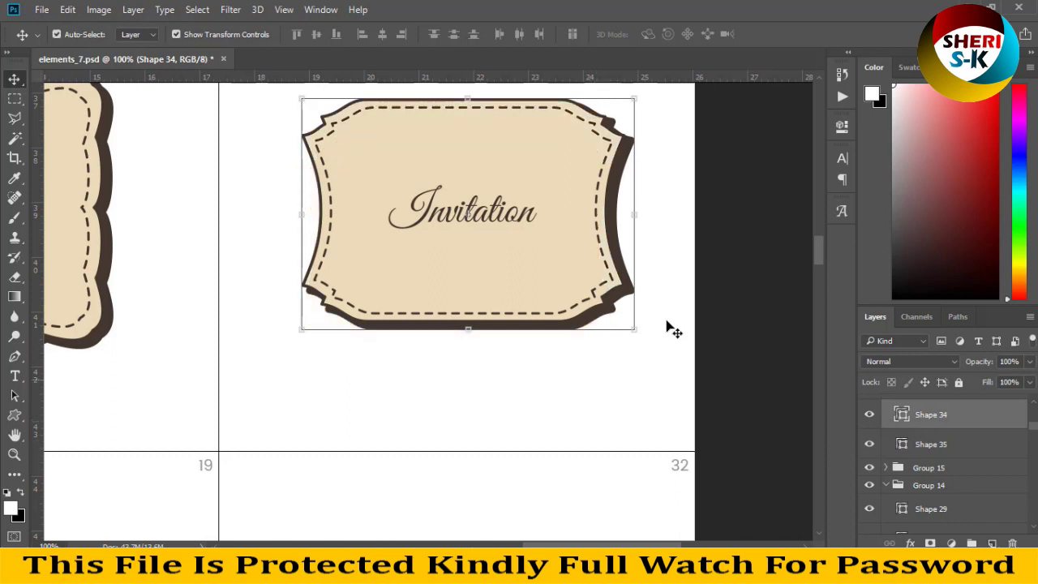
Select the Invitation label's Shape 35 fill layer, and check the Shape 34 layer by hiding and showing it
{"action": "left_click", "coordinate": [737, 213]}
{"action": "scroll", "coordinate": [487, 207], "scroll_direction": "up", "scroll_amount": 1}
{"action": "left_click", "coordinate": [921, 438]}
{"action": "left_click", "coordinate": [870, 416]}
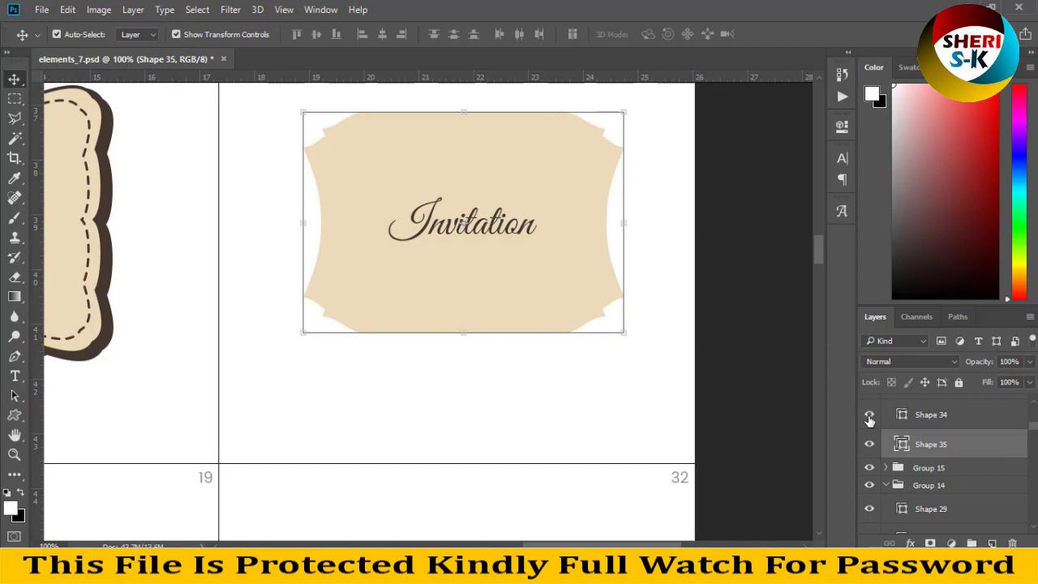
{"action": "left_click", "coordinate": [869, 416]}
Open the Logo.png image
{"action": "left_click", "coordinate": [42, 9]}
{"action": "left_click", "coordinate": [57, 33]}
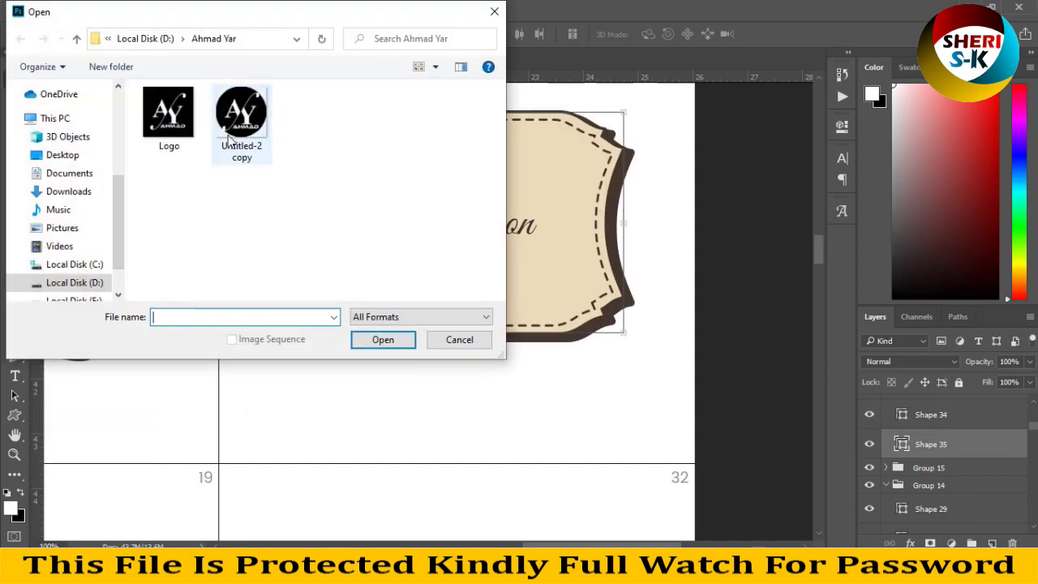
{"action": "left_click", "coordinate": [169, 113]}
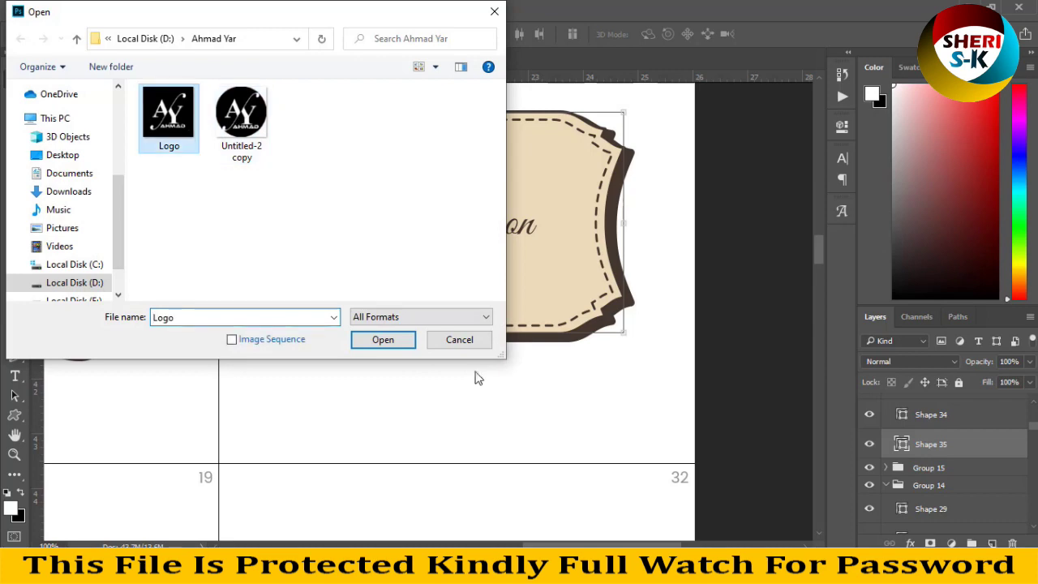
{"action": "left_click", "coordinate": [382, 339]}
Copy the logo into elements_7.psd above the Shape 35 layer, minimize the logo's window and center the logo over the Invitation label
{"action": "left_click_drag", "start_coordinate": [317, 62], "coordinate": [499, 143]}
{"action": "left_click_drag", "start_coordinate": [411, 243], "coordinate": [392, 234]}
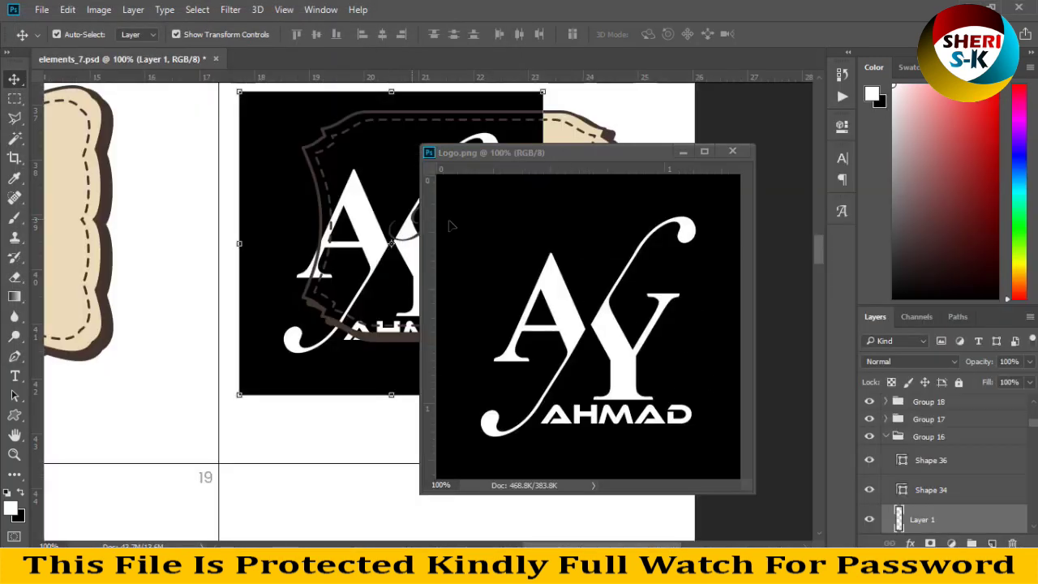
{"action": "left_click", "coordinate": [683, 152]}
{"action": "left_click_drag", "start_coordinate": [519, 183], "coordinate": [589, 182]}
Clip the logo's Layer 1 to the Shape 35 label fill with a clipping mask
{"action": "scroll", "coordinate": [996, 493], "scroll_direction": "down", "scroll_amount": 1}
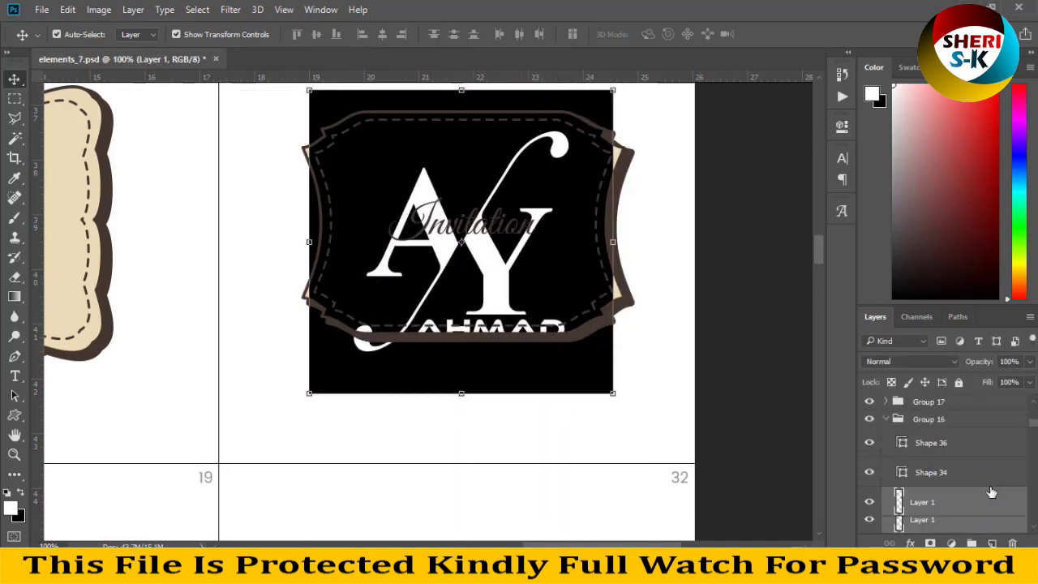
{"action": "right_click", "coordinate": [943, 469]}
{"action": "left_click", "coordinate": [753, 351]}
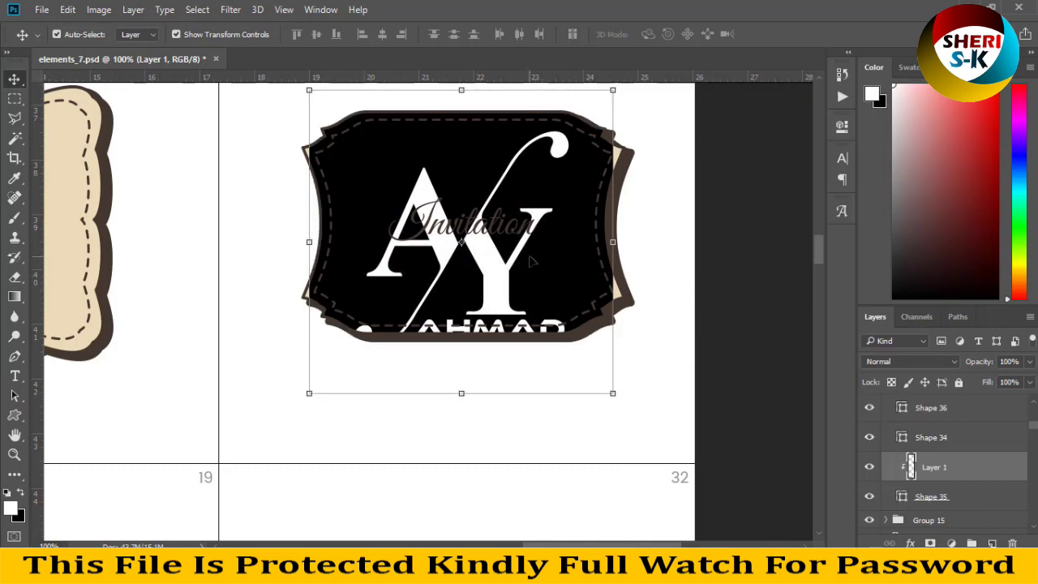
Enlarge the clipped logo slightly so that it covers the full width of the label's fill
{"action": "left_click_drag", "start_coordinate": [612, 392], "coordinate": [627, 401]}
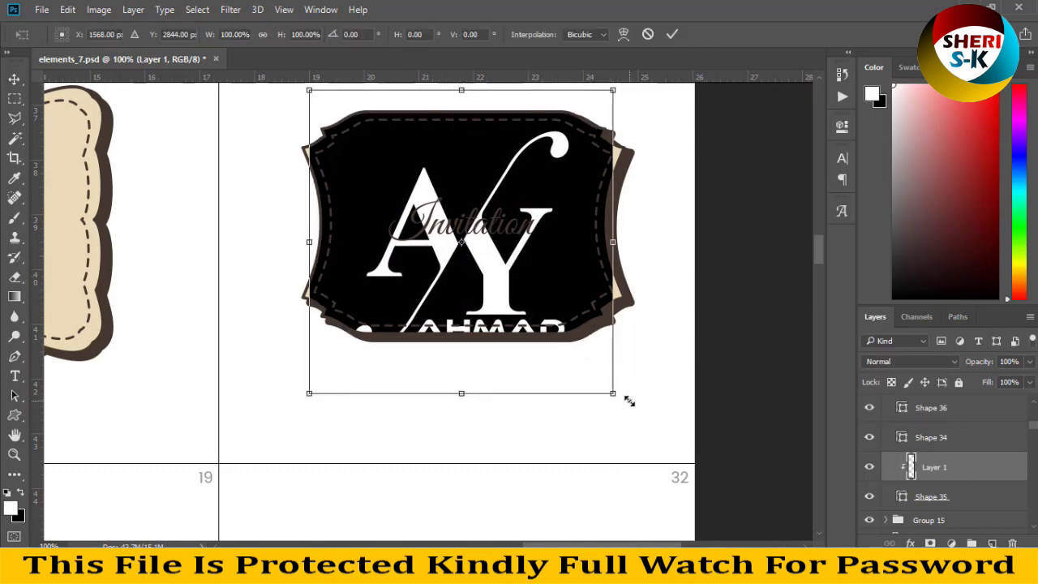
{"action": "left_click_drag", "start_coordinate": [308, 92], "coordinate": [301, 85]}
{"action": "key", "text": "Return"}
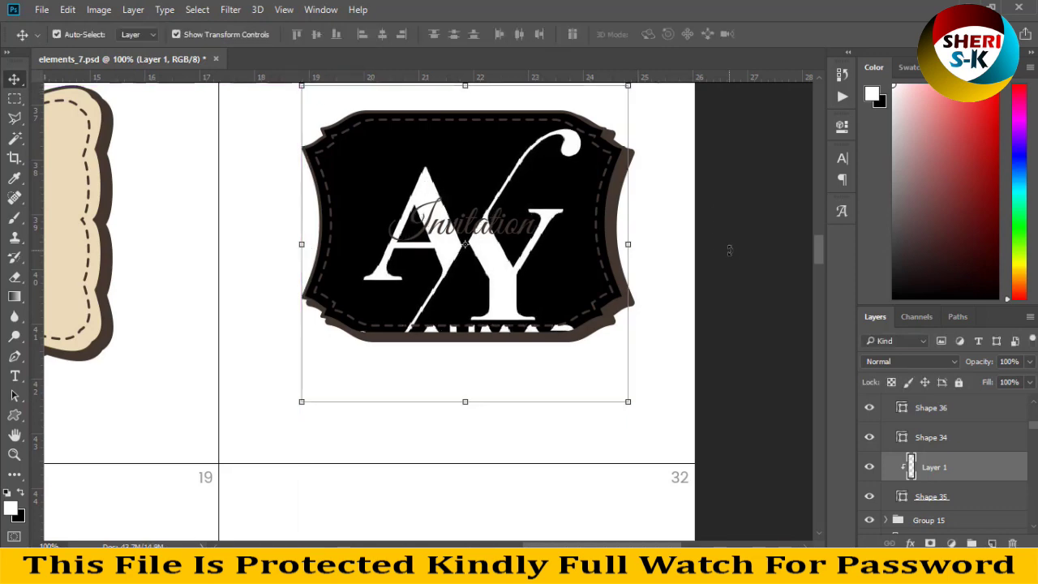
Deselect the clipped logo, close elements_7.psd without saving the changes, and close the Logo.png window
{"action": "scroll", "coordinate": [729, 250], "scroll_direction": "down", "scroll_amount": 3}
{"action": "scroll", "coordinate": [729, 251], "scroll_direction": "down", "scroll_amount": 10}
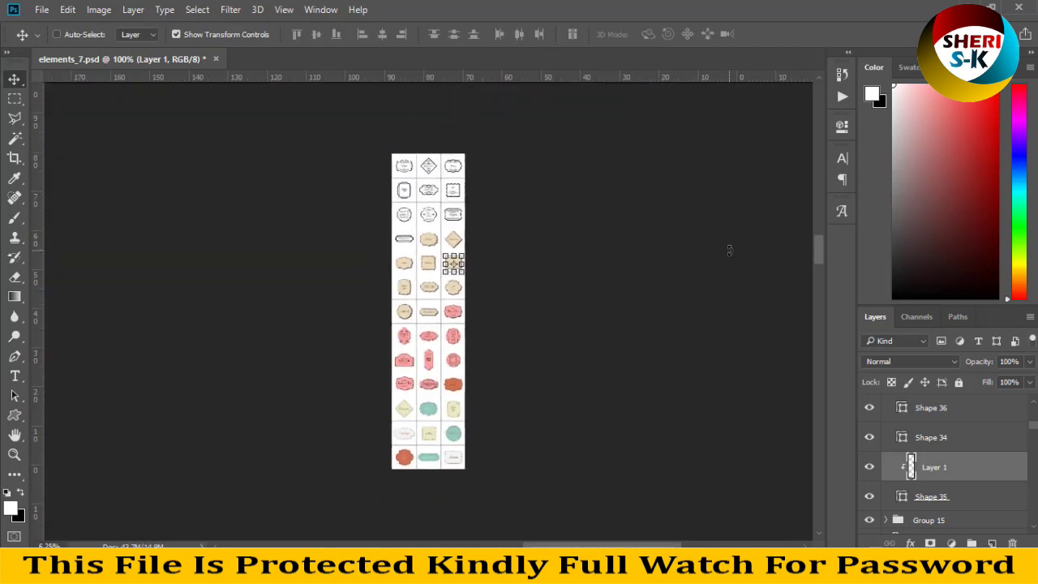
{"action": "left_click", "coordinate": [640, 267]}
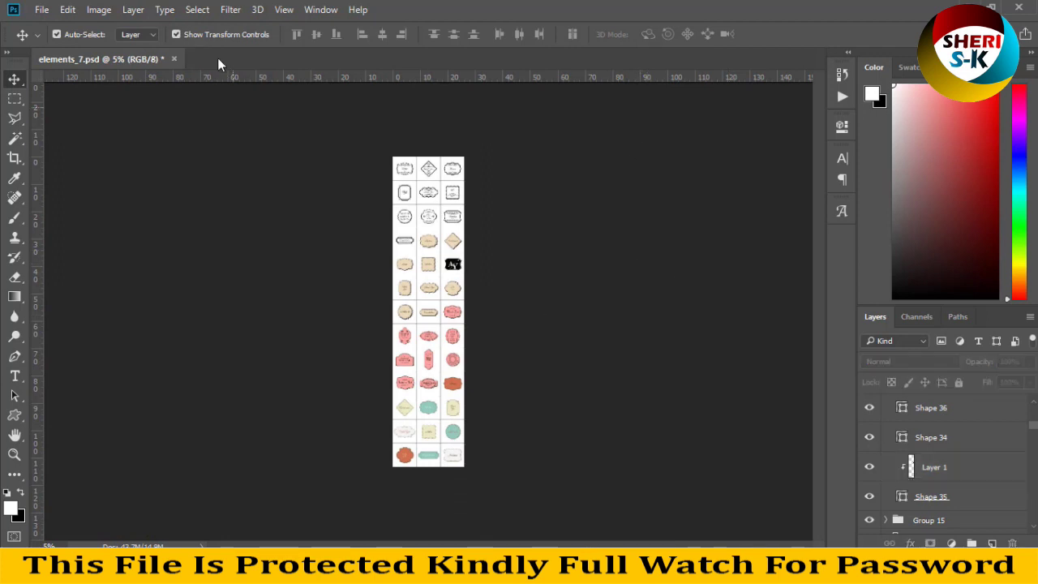
{"action": "left_click", "coordinate": [174, 59]}
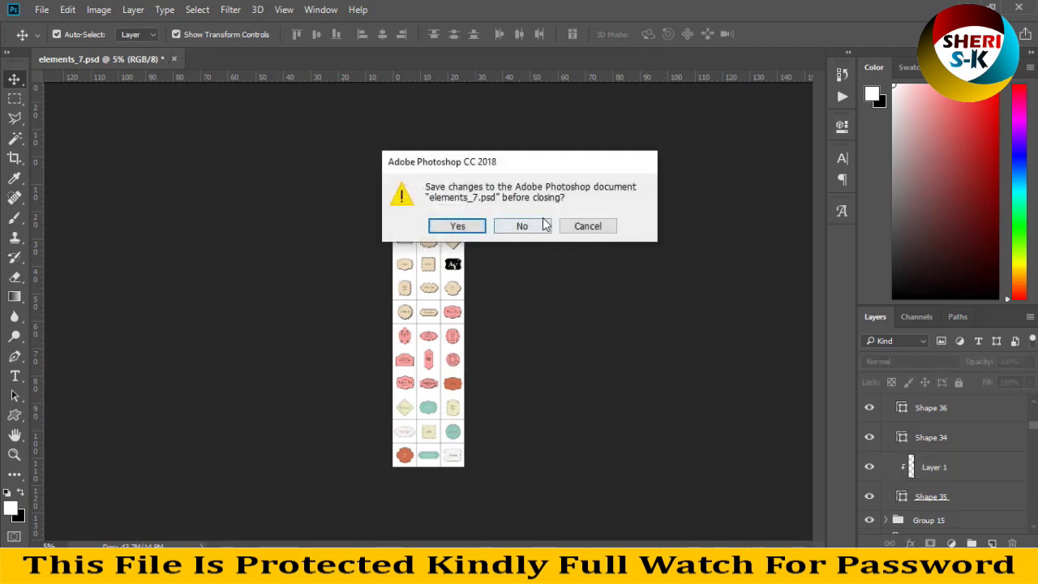
{"action": "left_click", "coordinate": [537, 225]}
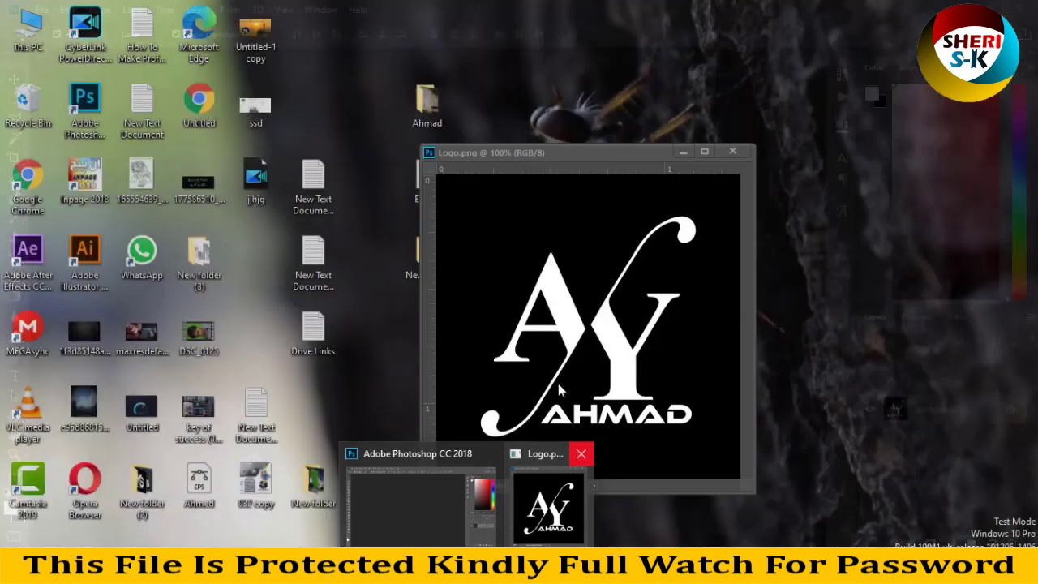
{"action": "left_click", "coordinate": [581, 454]}
Open elements_10.psd from the Photoshop folder of the Frame maker kit
{"action": "left_click", "coordinate": [466, 568]}
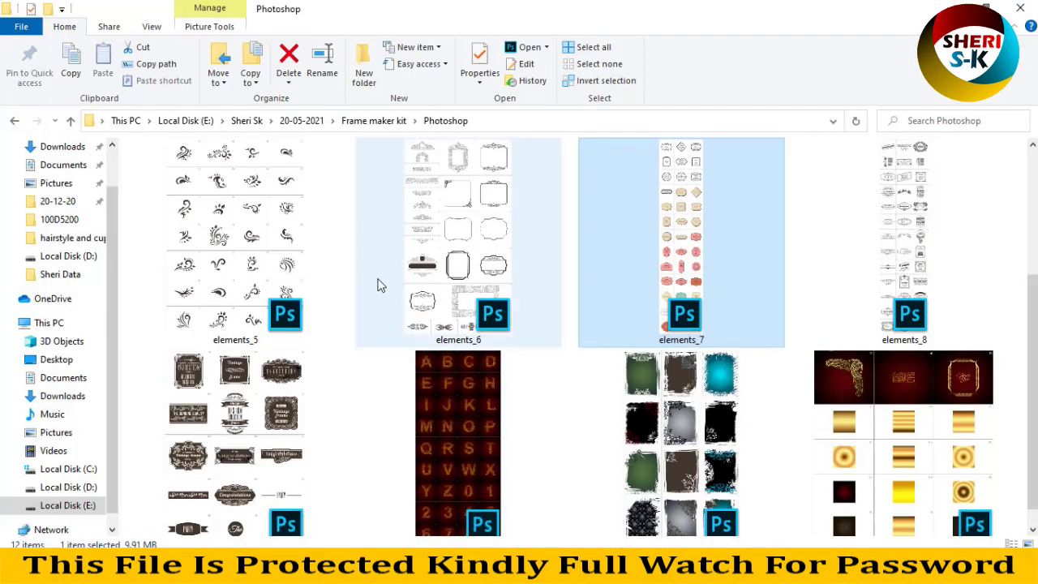
{"action": "scroll", "coordinate": [378, 283], "scroll_direction": "down", "scroll_amount": 1}
{"action": "left_click_drag", "start_coordinate": [456, 388], "coordinate": [371, 108]}
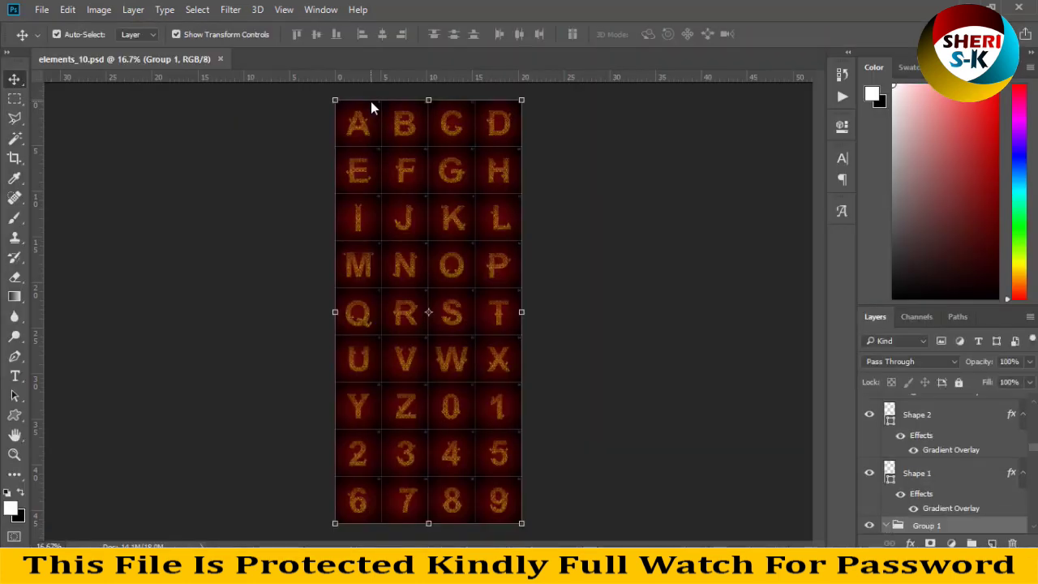
Examine the ornamental gold letters of the alphabet sheet up close, especially the pattern detail of the S
{"action": "left_click", "coordinate": [372, 266]}
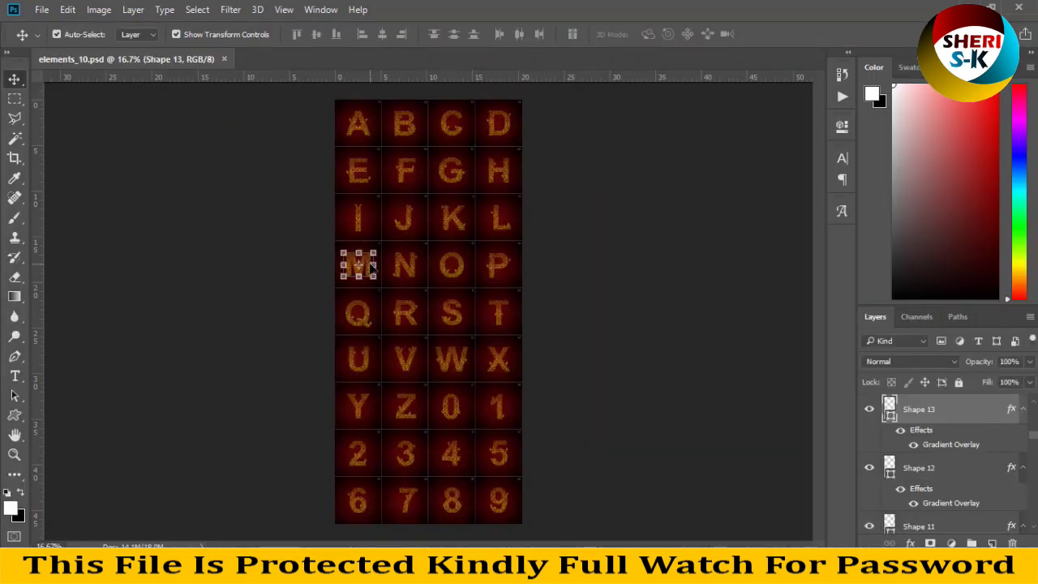
{"action": "key", "text": "ctrl+plus"}
{"action": "key", "text": "ctrl+plus"}
{"action": "key", "text": "ctrl+plus"}
{"action": "key", "text": "ctrl+plus"}
{"action": "key", "text": "ctrl+plus"}
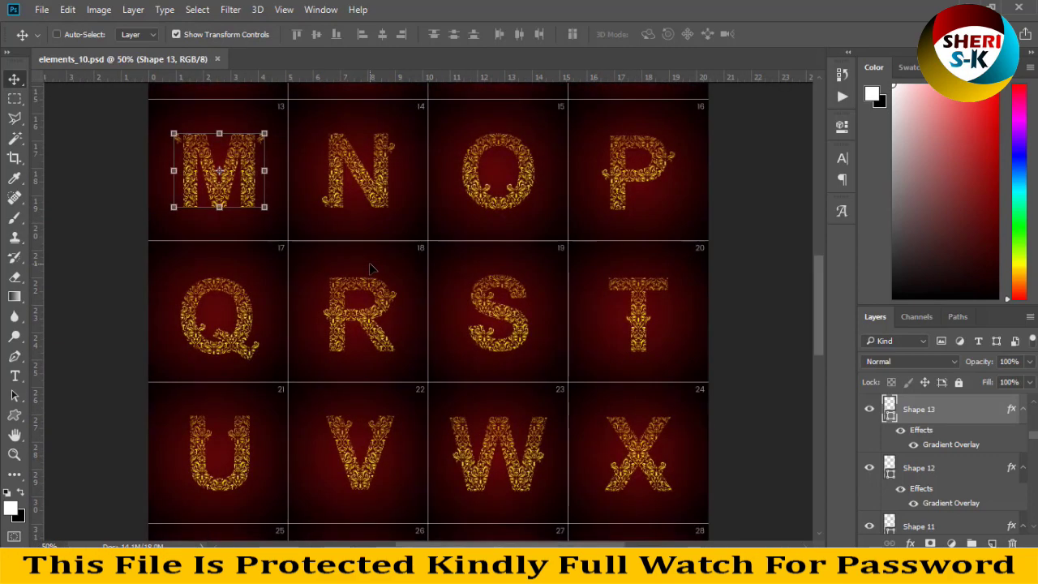
{"action": "key", "text": "ctrl+plus"}
{"action": "key", "text": "ctrl+plus"}
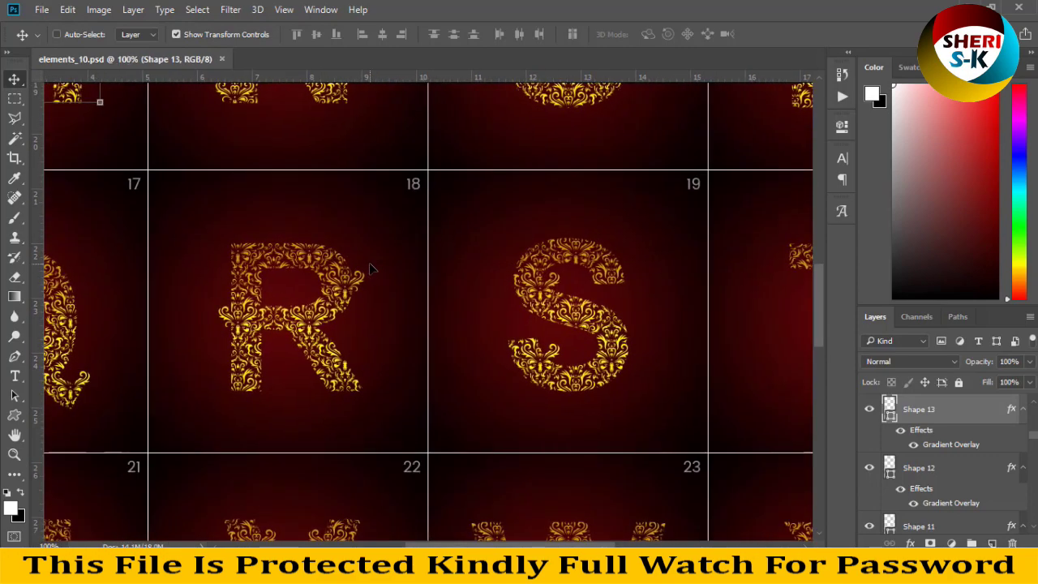
{"action": "left_click_drag", "start_coordinate": [604, 317], "coordinate": [405, 309]}
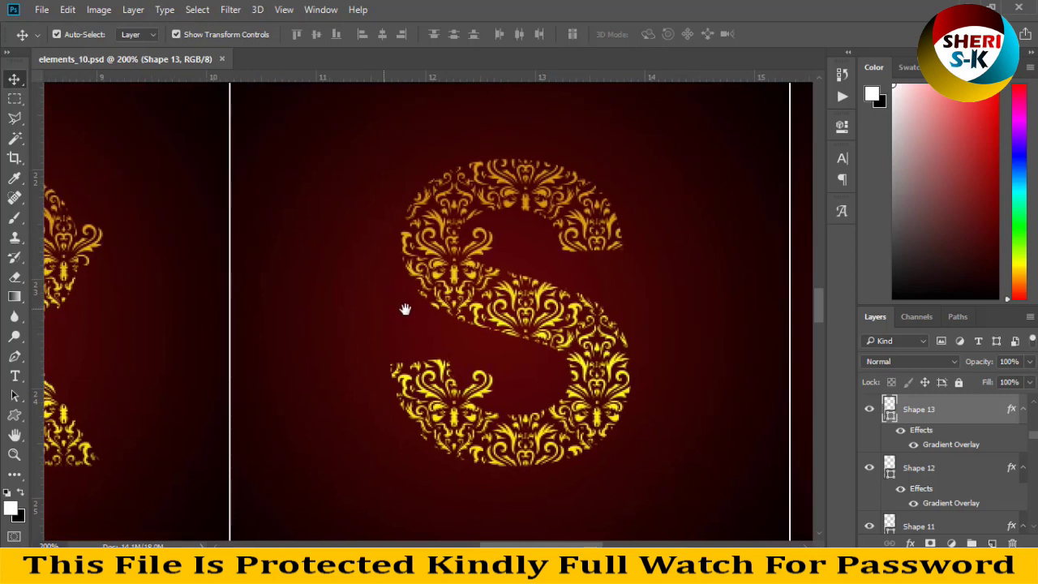
{"action": "key", "text": "ctrl+minus"}
{"action": "key", "text": "ctrl+minus"}
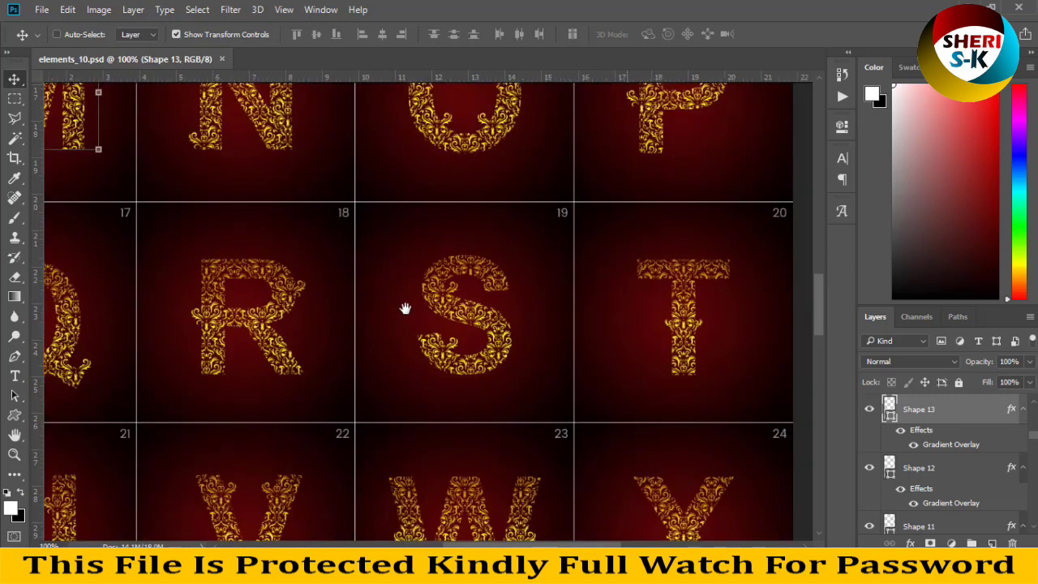
Move the gold S to the left edge of cell 19 and toggle the visibility of the cell's background rectangle off and on
{"action": "left_click_drag", "start_coordinate": [479, 325], "coordinate": [523, 326]}
{"action": "left_click", "coordinate": [506, 319]}
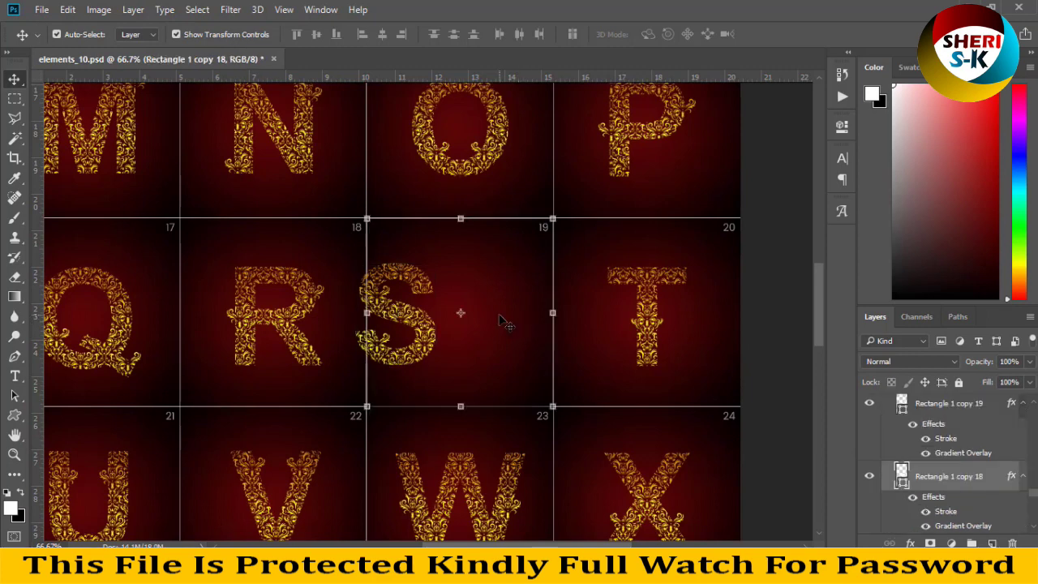
{"action": "left_click", "coordinate": [871, 479]}
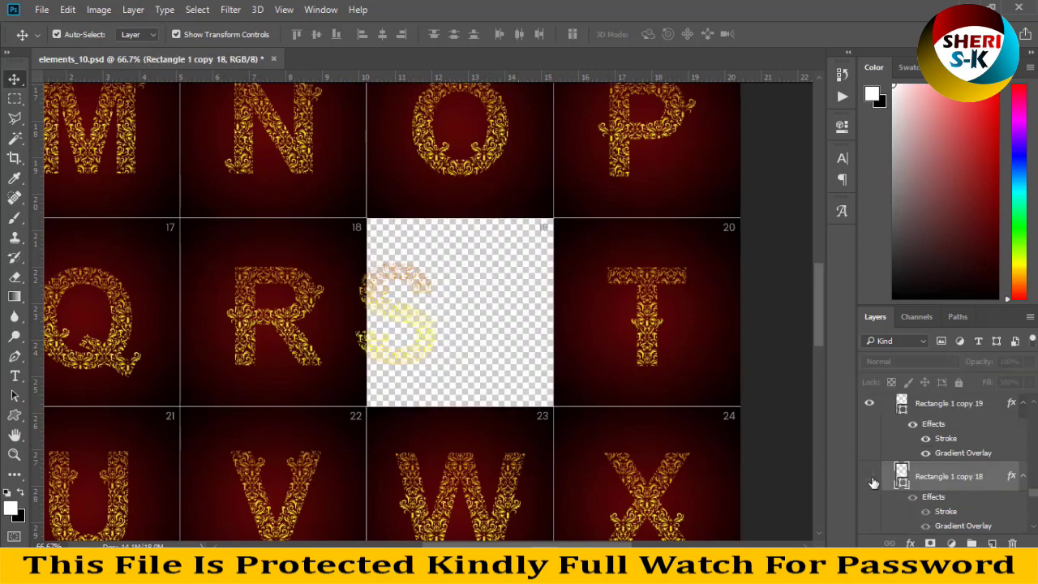
{"action": "left_click", "coordinate": [870, 475]}
Change the Gradient Overlay of cell 19's background rectangle to a blue-to-black gradient preset
{"action": "left_click", "coordinate": [911, 542]}
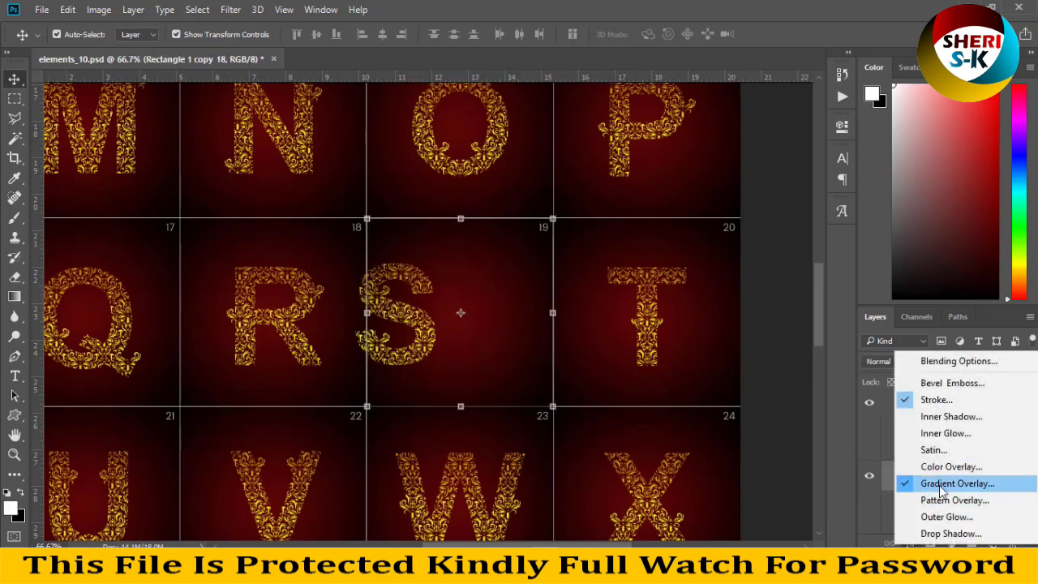
{"action": "left_click", "coordinate": [940, 484]}
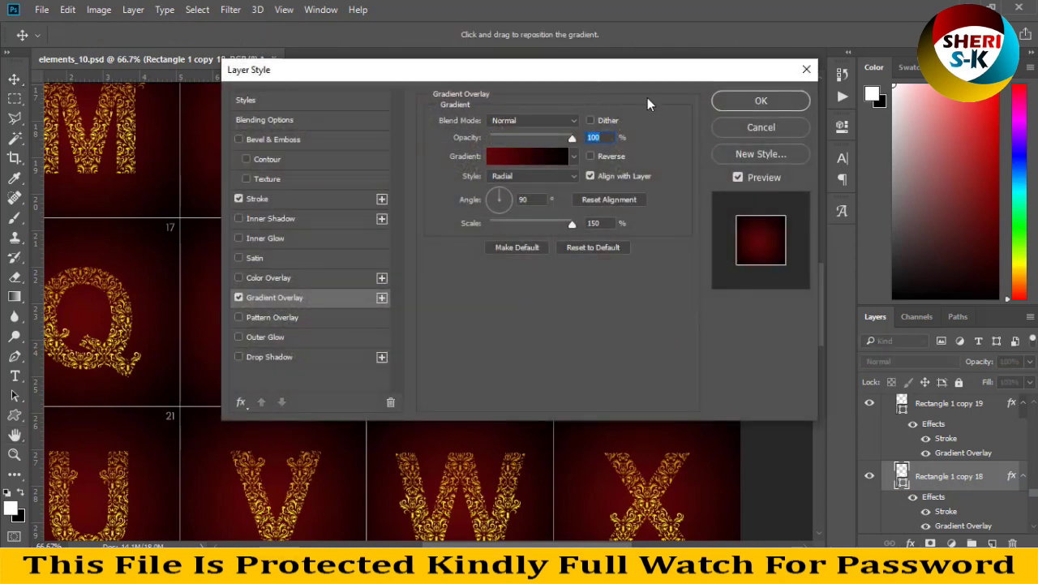
{"action": "left_click_drag", "start_coordinate": [585, 70], "coordinate": [1006, 231]}
{"action": "left_click", "coordinate": [996, 318]}
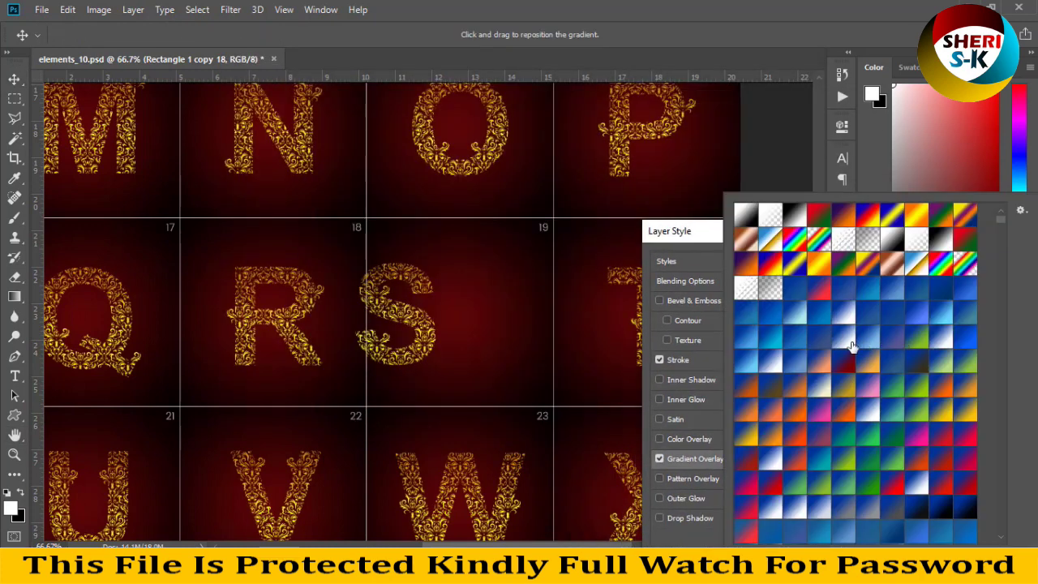
{"action": "left_click", "coordinate": [934, 511]}
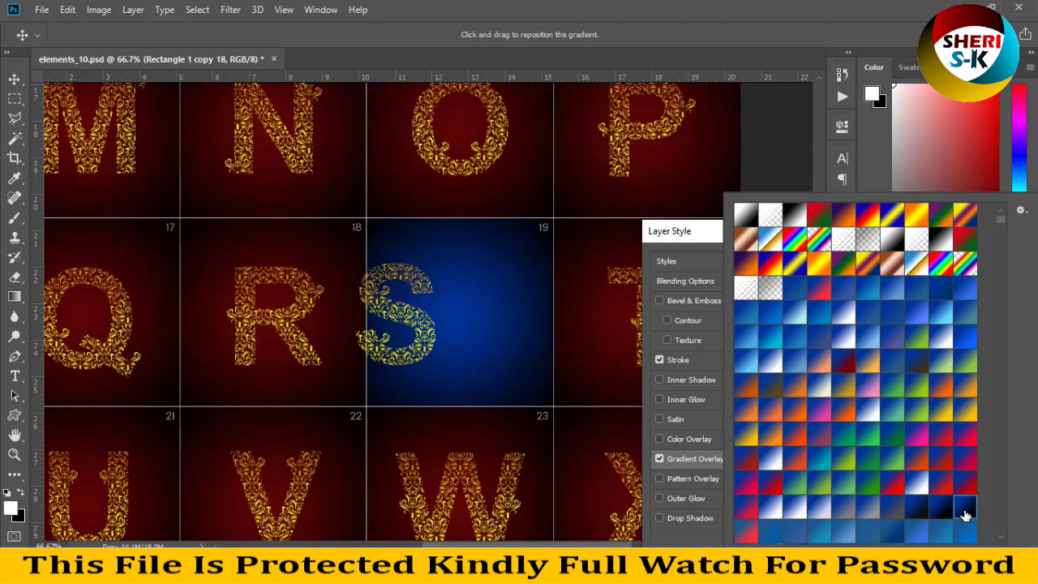
Try a blue-to-red gradient preset on cell 19's background and replace it with a blue-to-green one
{"action": "scroll", "coordinate": [826, 451], "scroll_direction": "down", "scroll_amount": 3}
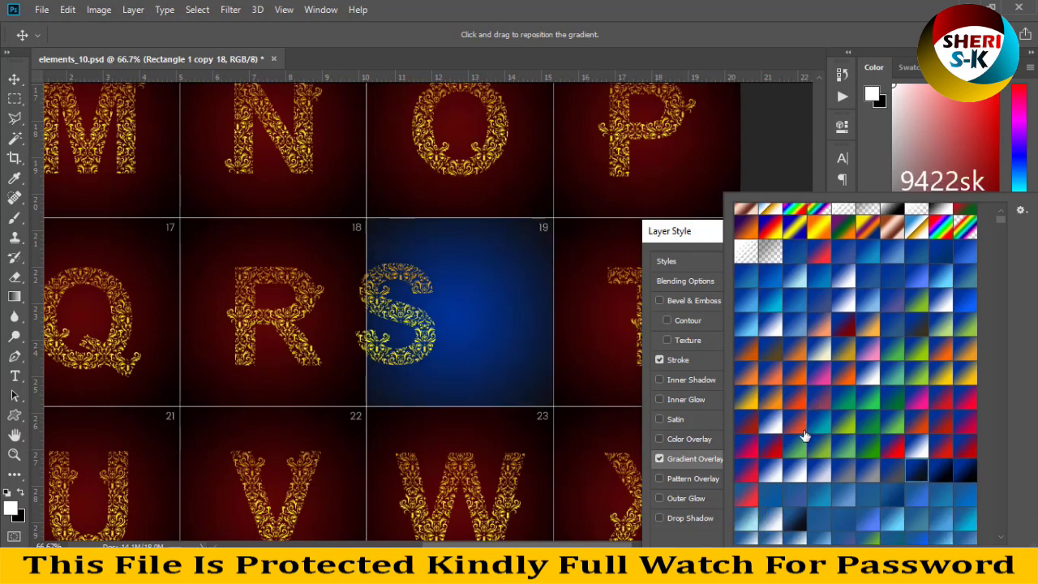
{"action": "left_click", "coordinate": [795, 485]}
{"action": "scroll", "coordinate": [816, 438], "scroll_direction": "down", "scroll_amount": 4}
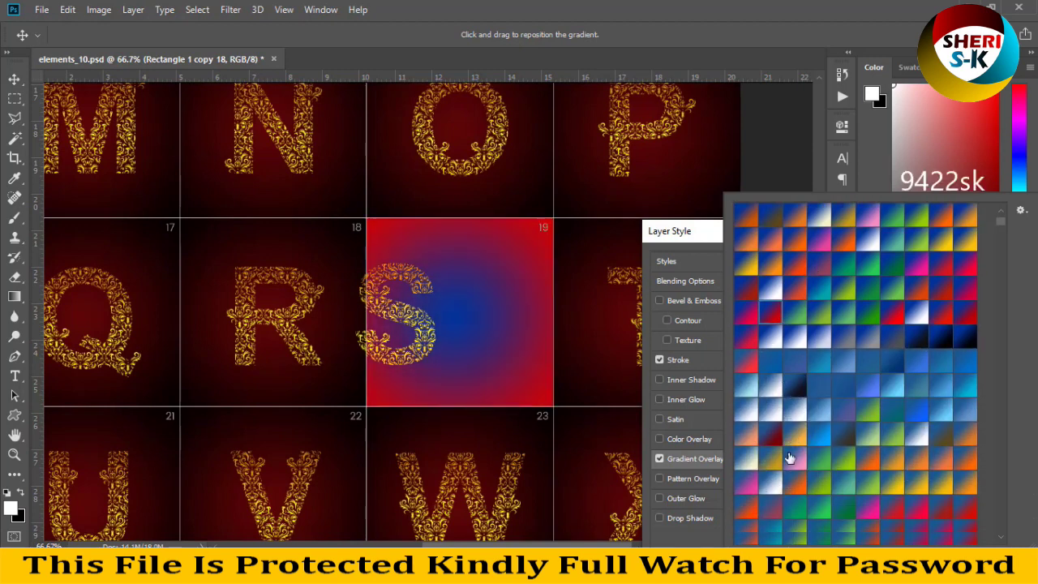
{"action": "left_click", "coordinate": [790, 485]}
{"action": "left_click", "coordinate": [700, 229]}
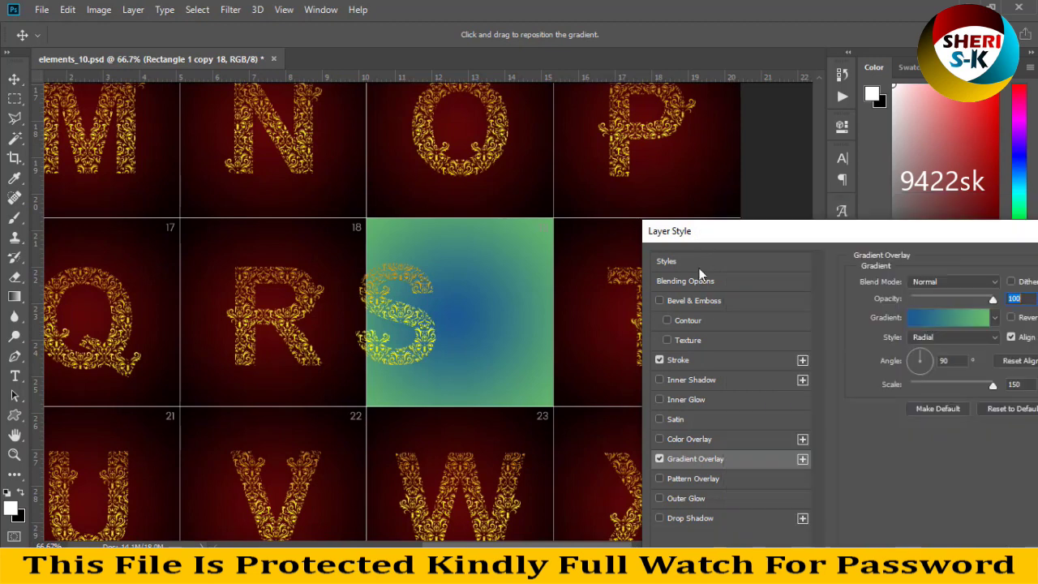
Try a grey Color Overlay instead of the gradient on cell 19's background, apply the style with both overlays off, and undo the style change
{"action": "left_click", "coordinate": [659, 458]}
{"action": "left_click", "coordinate": [689, 438]}
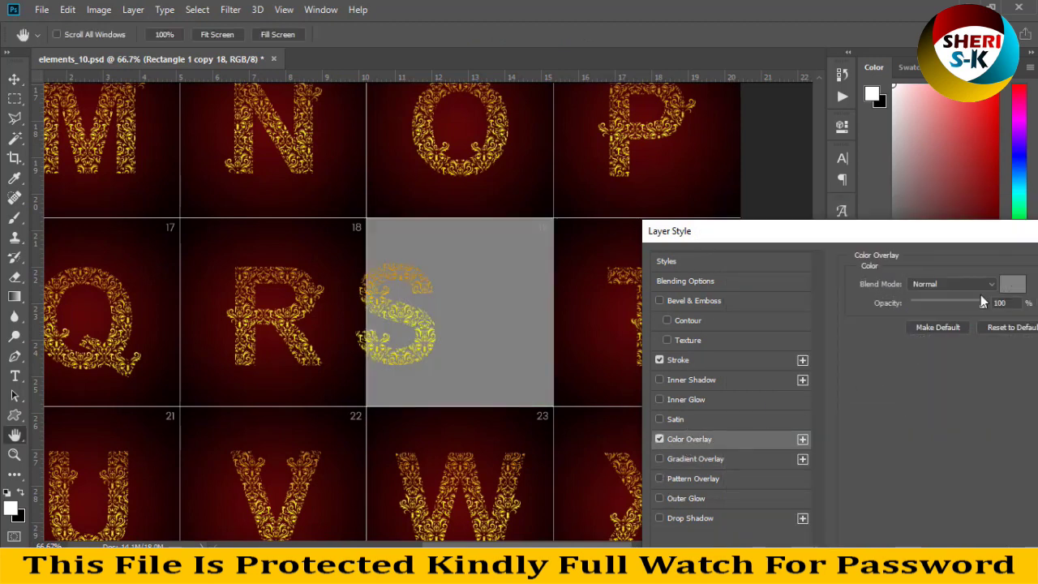
{"action": "left_click", "coordinate": [660, 438]}
{"action": "left_click_drag", "start_coordinate": [860, 231], "coordinate": [533, 254]}
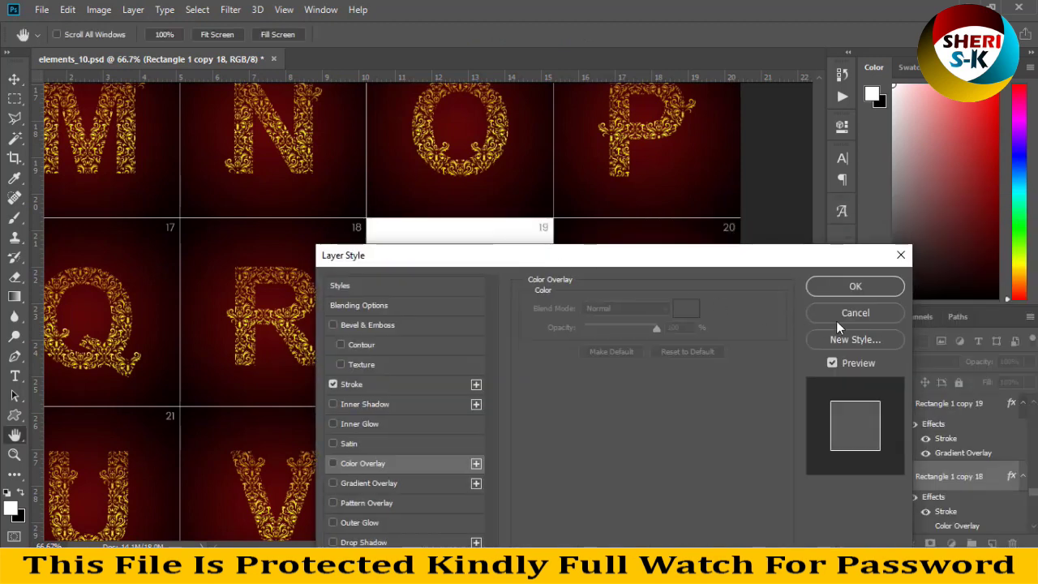
{"action": "left_click", "coordinate": [856, 285]}
{"action": "key", "text": "ctrl+z"}
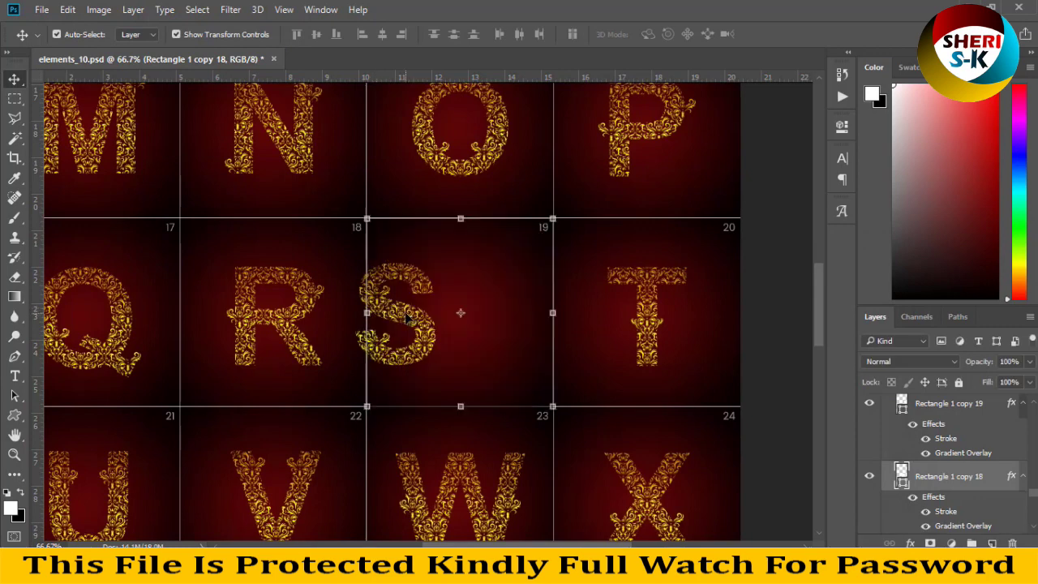
Shift cell 19's background rectangle to the right, partly over cell 20
{"action": "left_click_drag", "start_coordinate": [444, 318], "coordinate": [482, 317]}
{"action": "key", "text": "ctrl+t"}
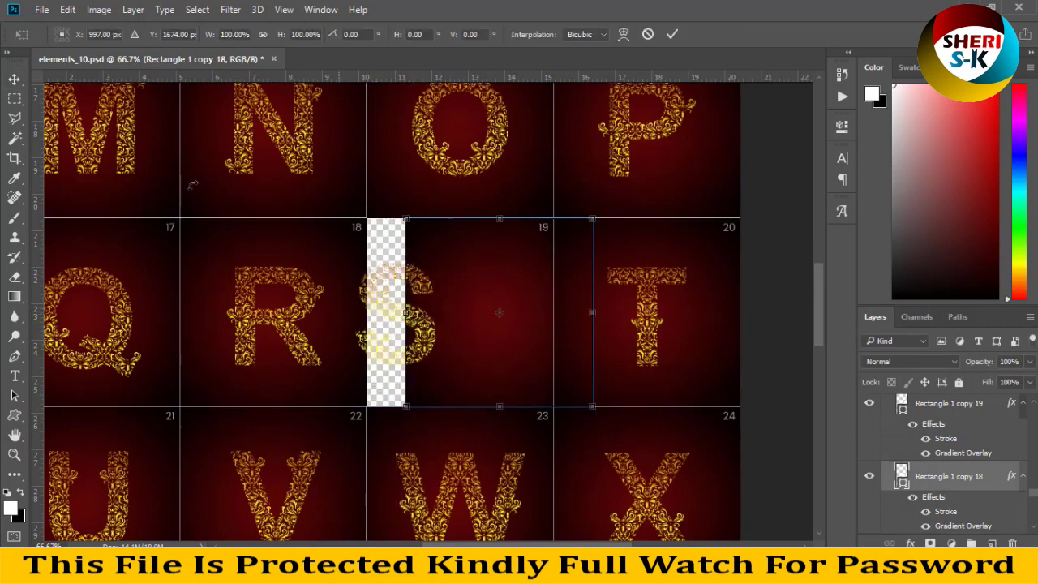
{"action": "left_click", "coordinate": [13, 99]}
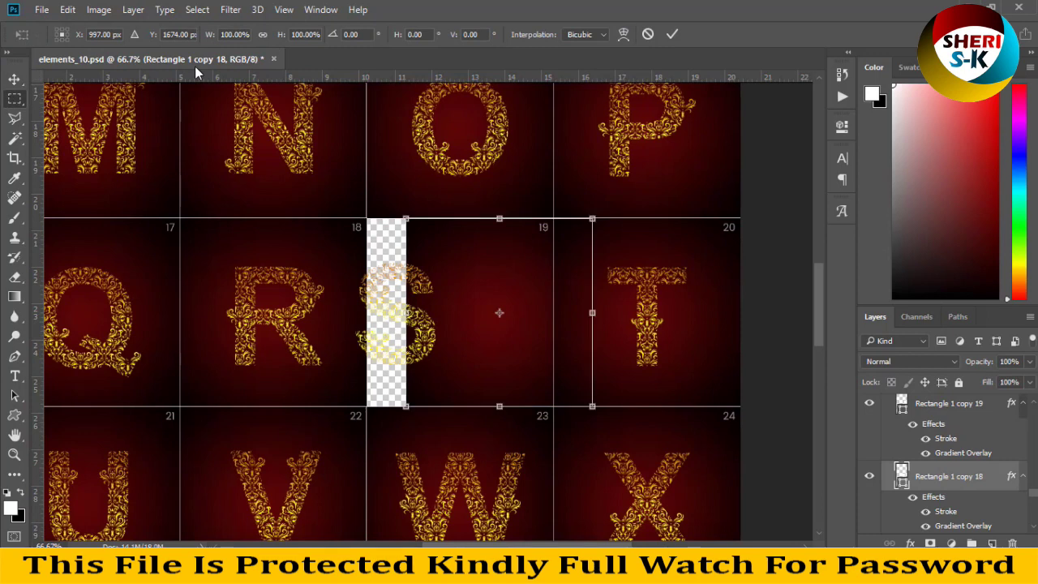
Close elements_10.psd without saving the changes
{"action": "left_click", "coordinate": [275, 59]}
{"action": "left_click", "coordinate": [513, 224]}
{"action": "left_click", "coordinate": [519, 226]}
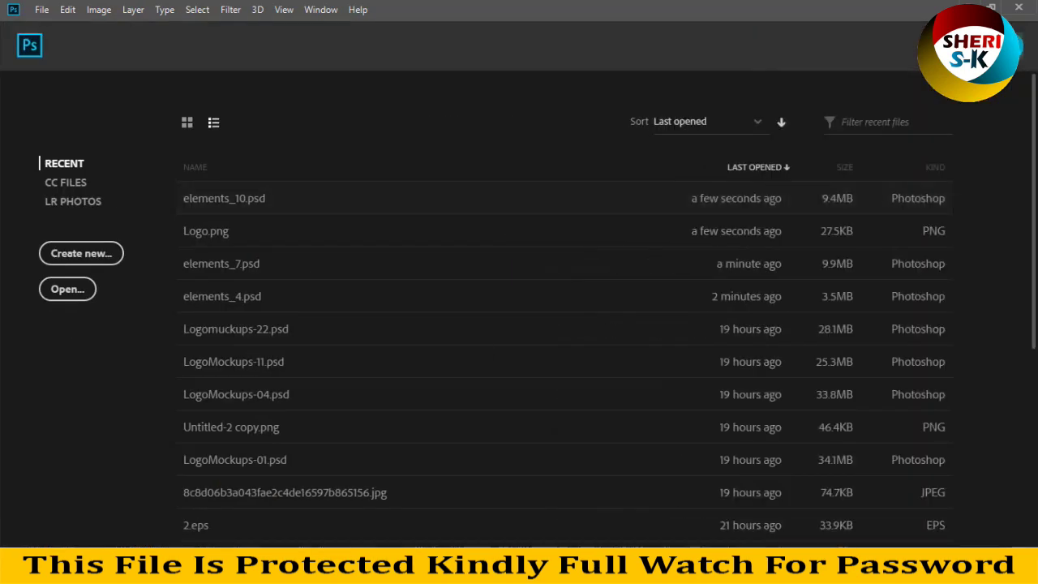
Switch to the kit's Photoshop folder in File Explorer and open elements_11.psd in Photoshop
{"action": "key", "text": "alt+Tab"}
{"action": "left_click", "coordinate": [652, 398]}
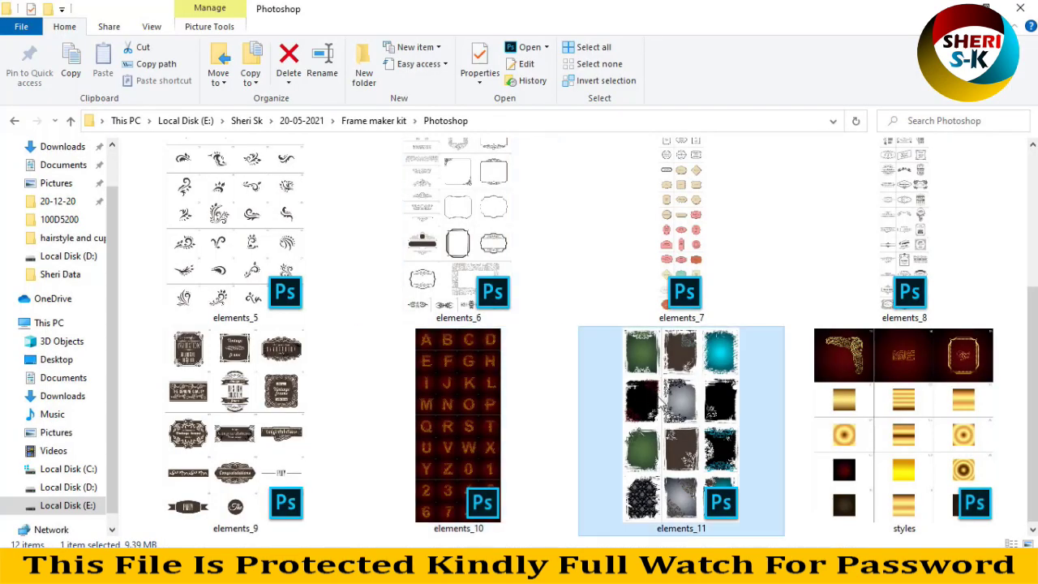
{"action": "left_click_drag", "start_coordinate": [666, 414], "coordinate": [349, 97]}
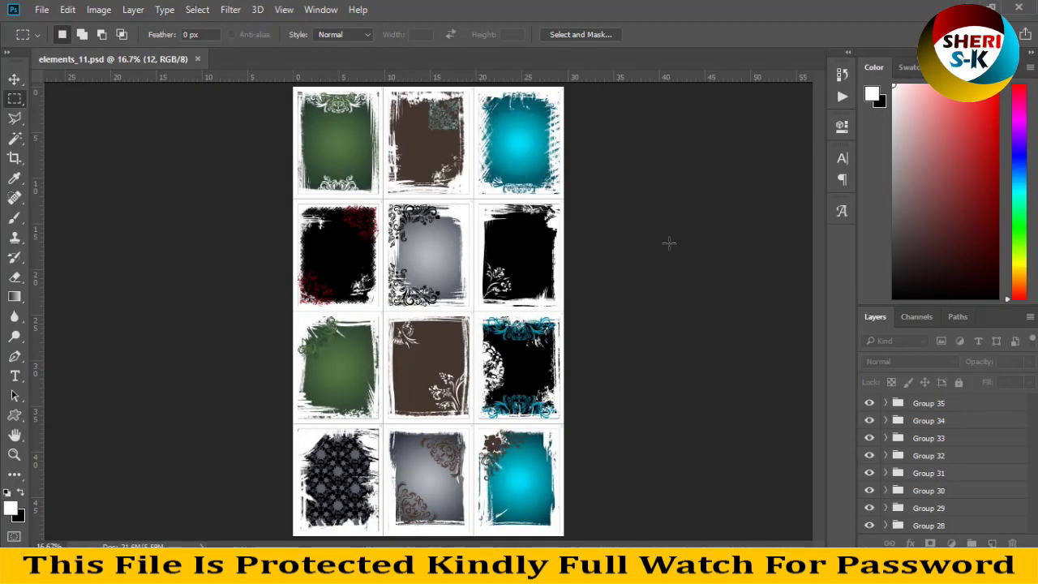
Toggle the visibility of Group 35 off and on, and inspect the grunge frames in the sheet's middle rows up close
{"action": "scroll", "coordinate": [951, 438], "scroll_direction": "up", "scroll_amount": 2}
{"action": "scroll", "coordinate": [957, 415], "scroll_direction": "up", "scroll_amount": 1}
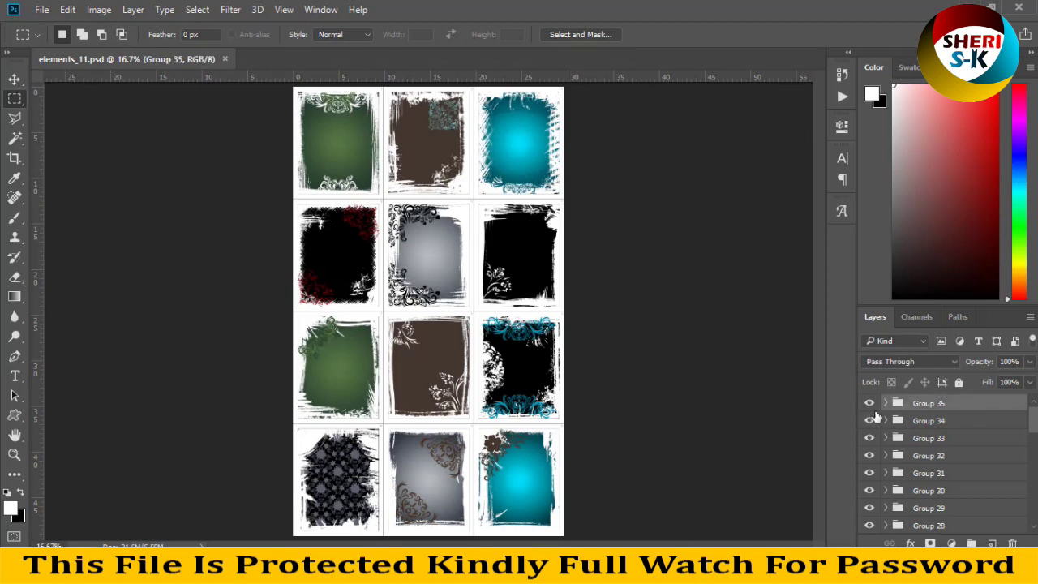
{"action": "left_click", "coordinate": [869, 403]}
{"action": "left_click", "coordinate": [869, 402]}
{"action": "key", "text": "ctrl+plus"}
{"action": "key", "text": "ctrl+plus"}
{"action": "key", "text": "ctrl+plus"}
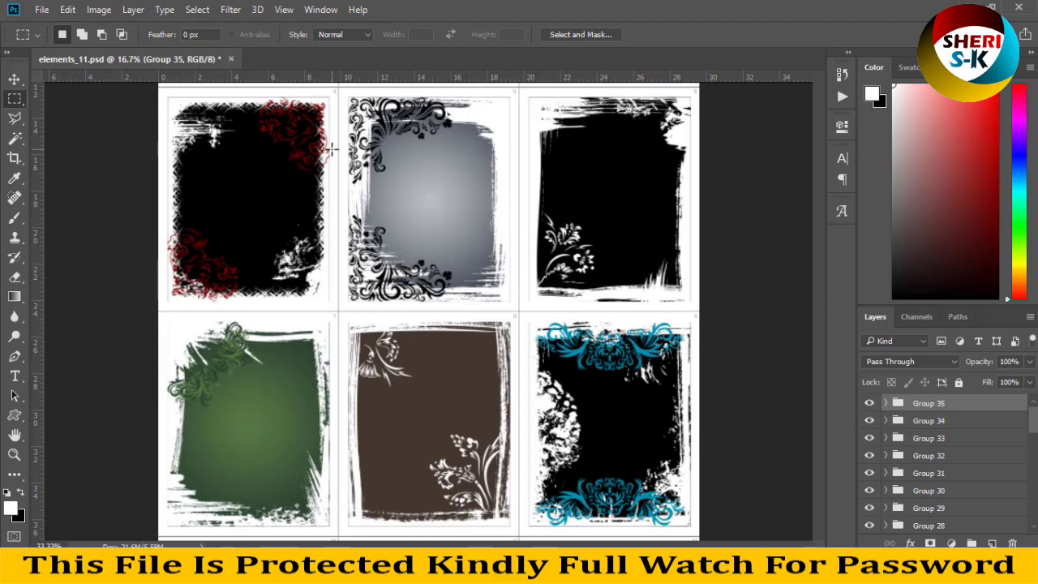